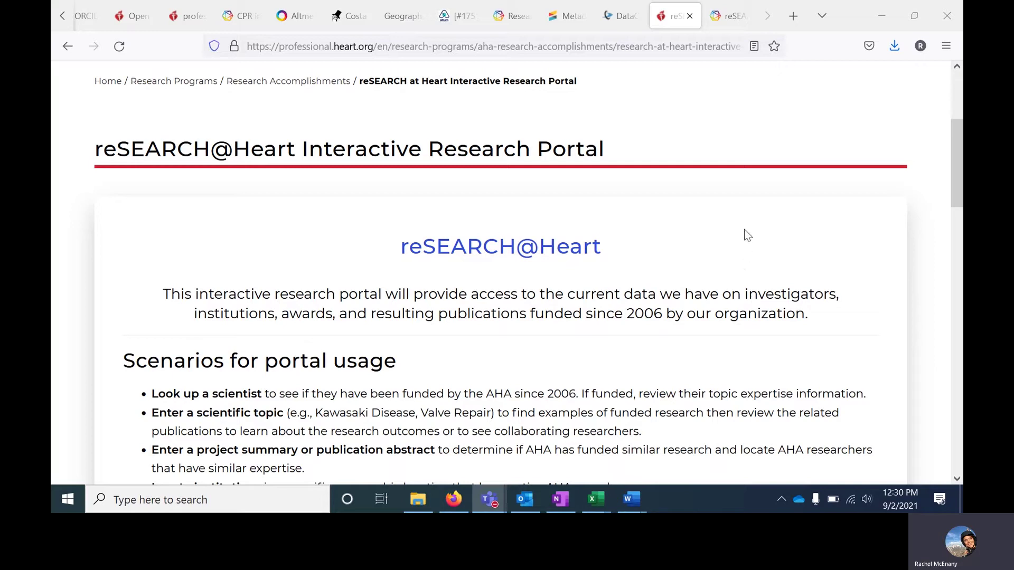
Step: Go from the research program pages to the reSEARCH@Heart portal information page
scroll(747, 235, "up", 4)
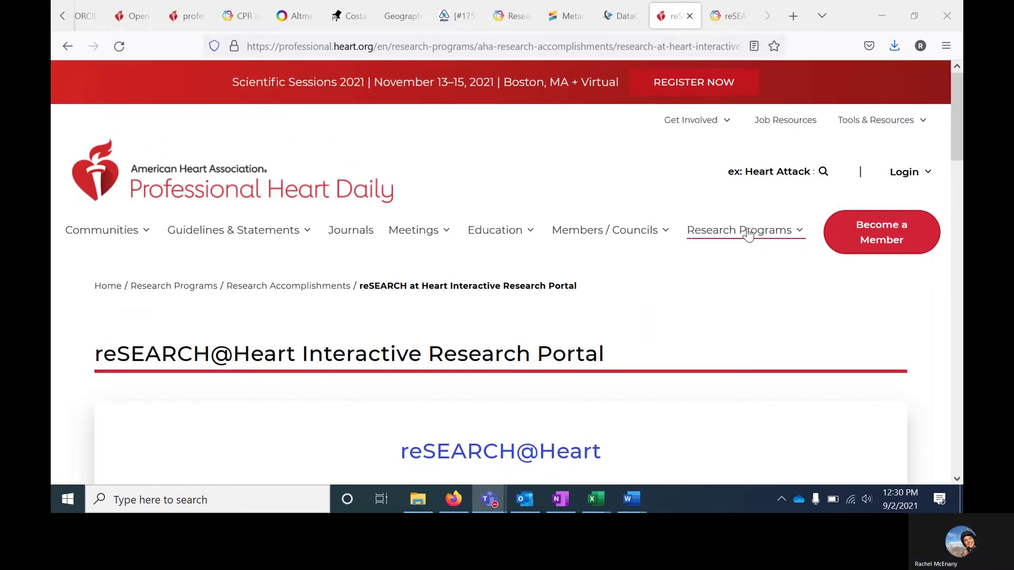
left_click(746, 232)
left_click(150, 358)
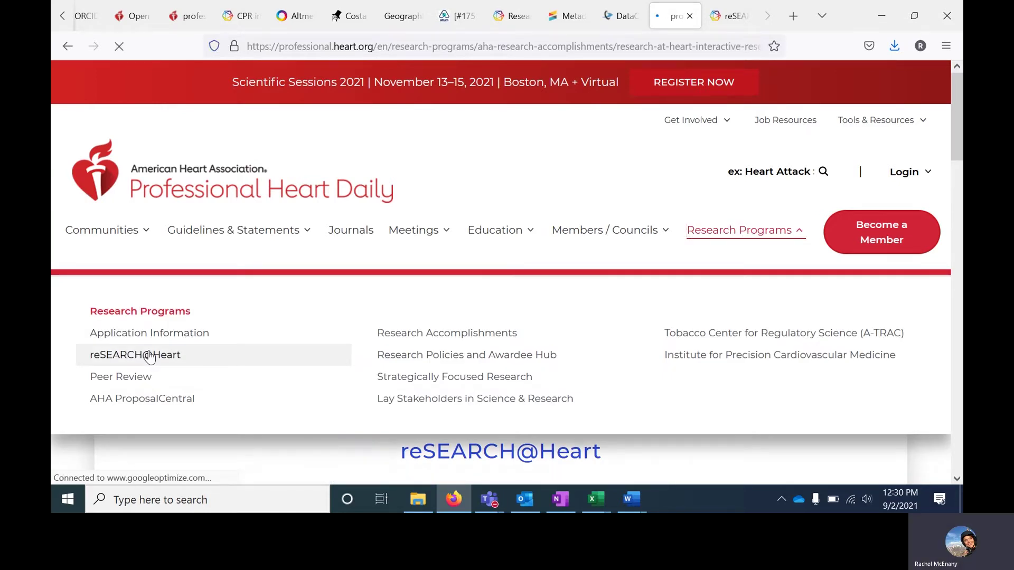
scroll(385, 437, "down", 4)
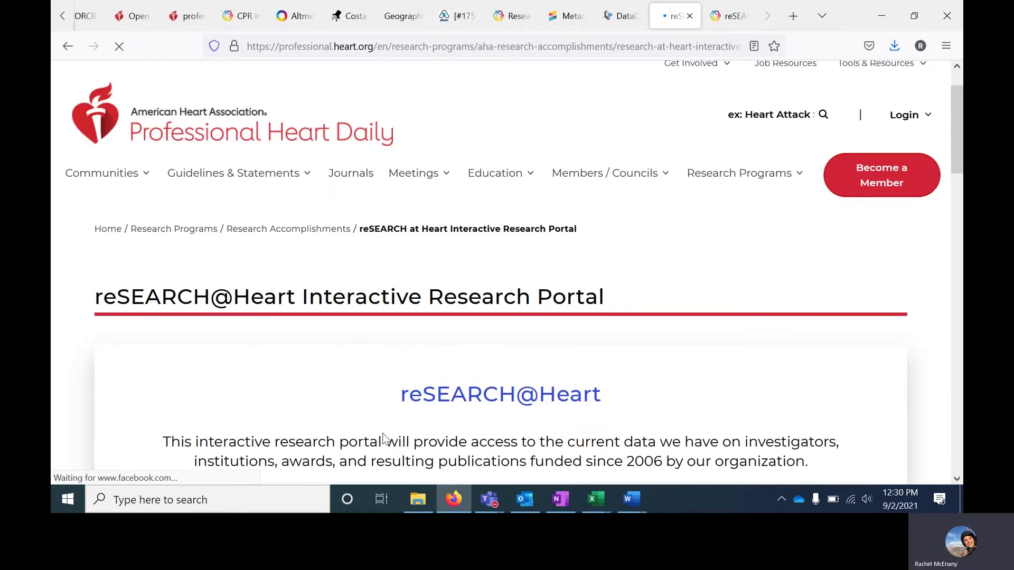
scroll(513, 403, "down", 1)
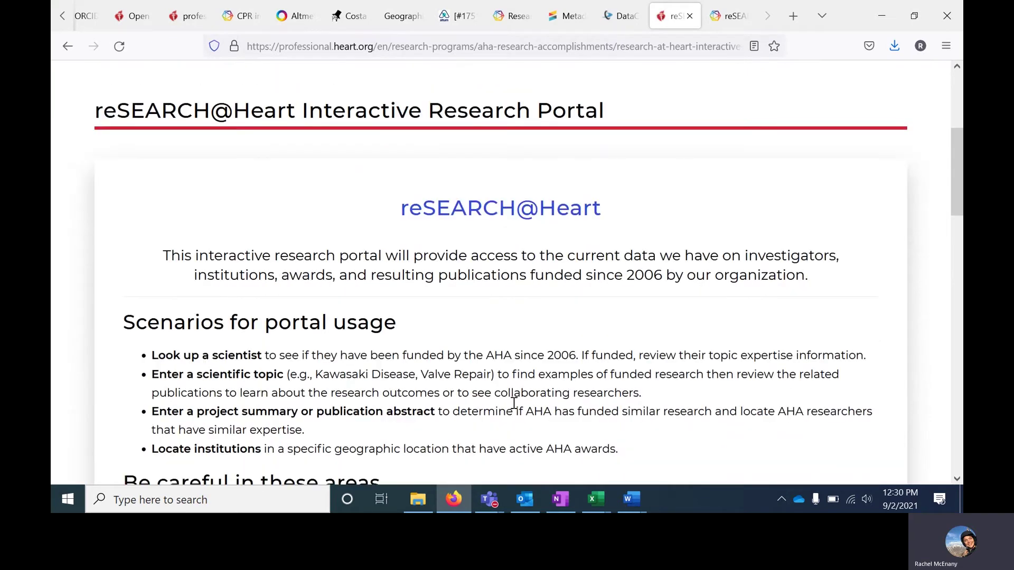
scroll(513, 403, "down", 8)
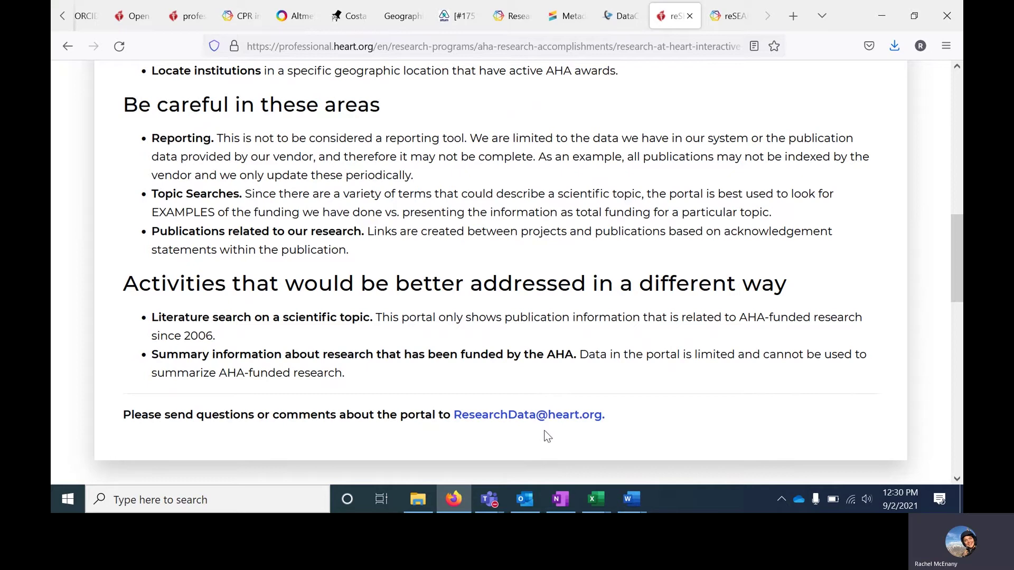
Step: Follow the portal link and proceed past the external-link notice to heart.dimensions.ai
key("Home")
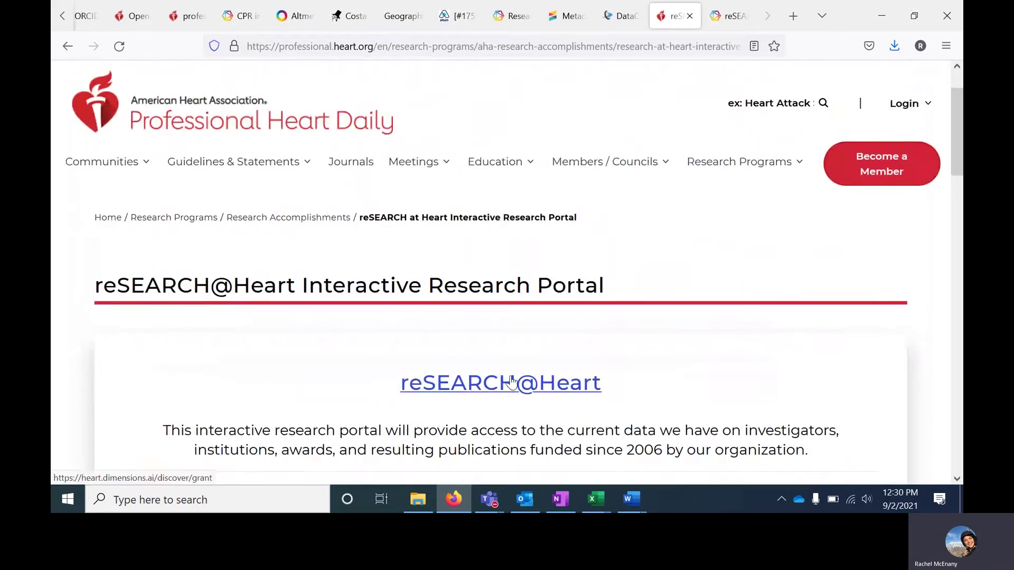
left_click(511, 379)
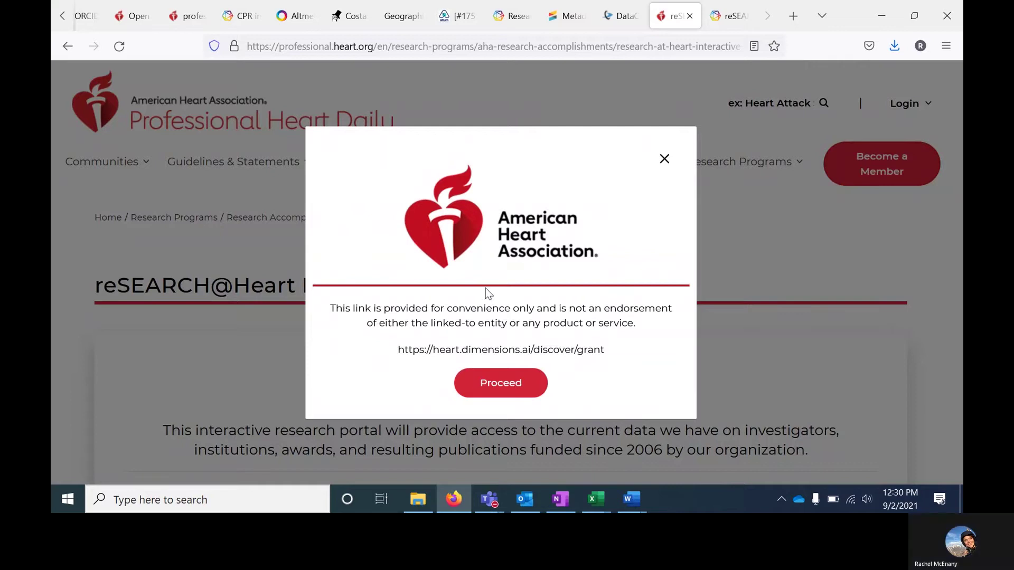
left_click(497, 388)
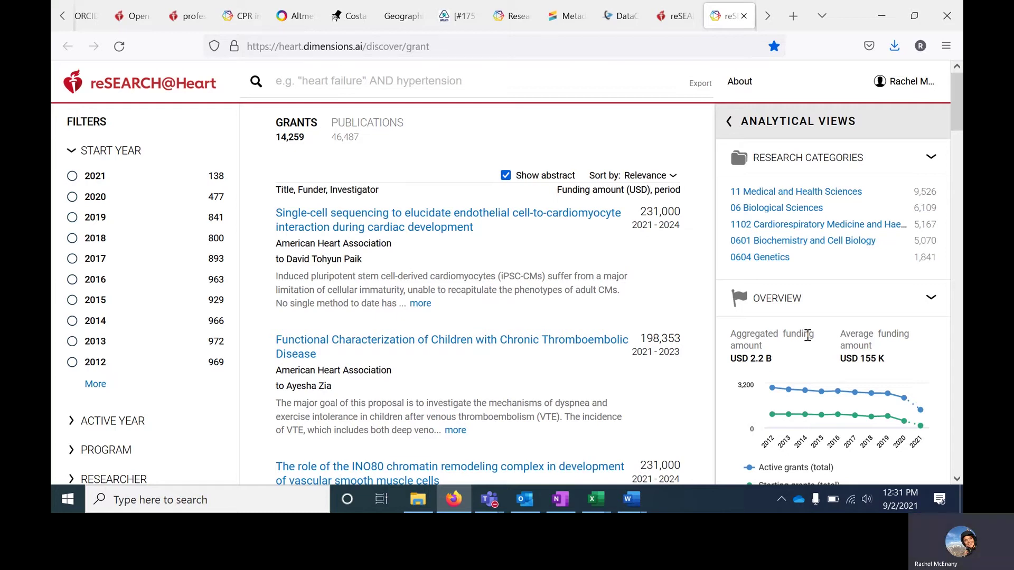
Step: Search the grants for the exact phrase "vascular disease"
scroll(808, 335, "down", 1)
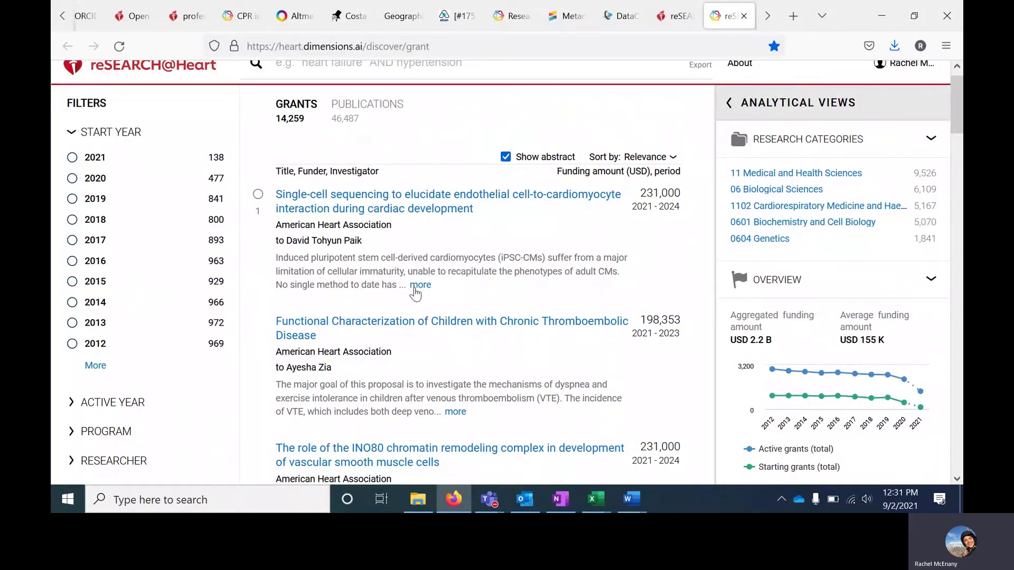
scroll(370, 185, "up", 1)
left_click(338, 83)
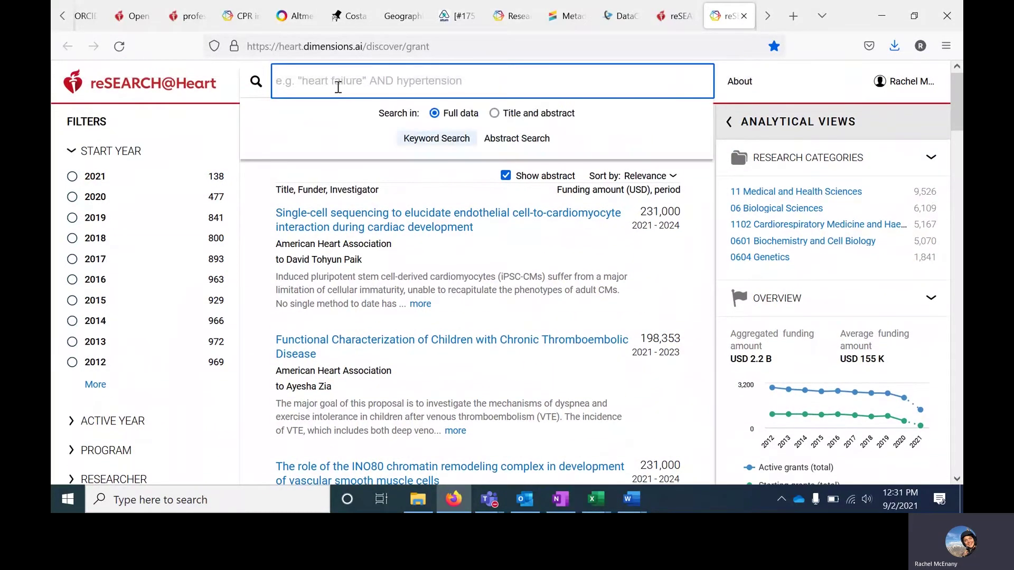
type("vasc")
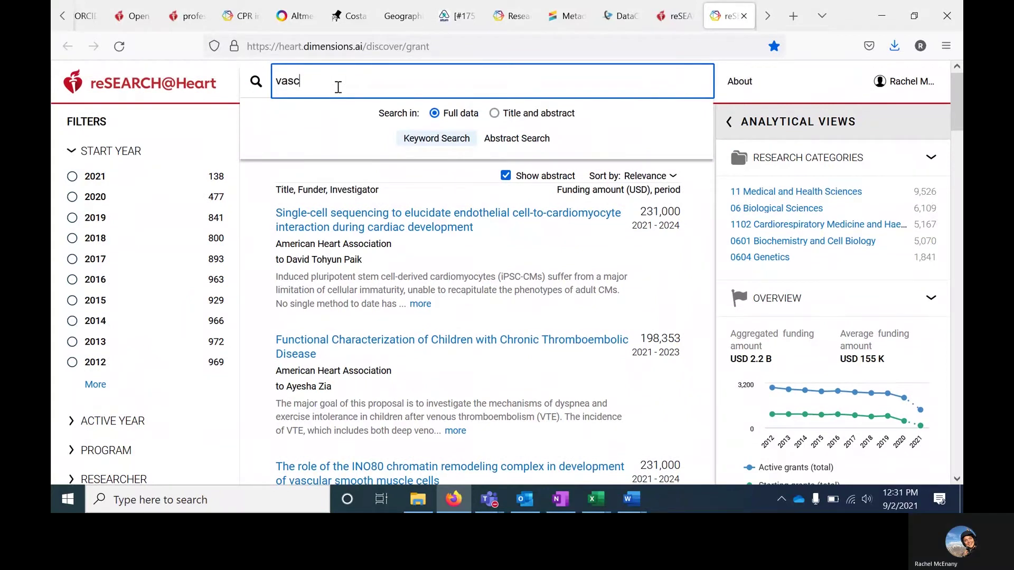
type("ular")
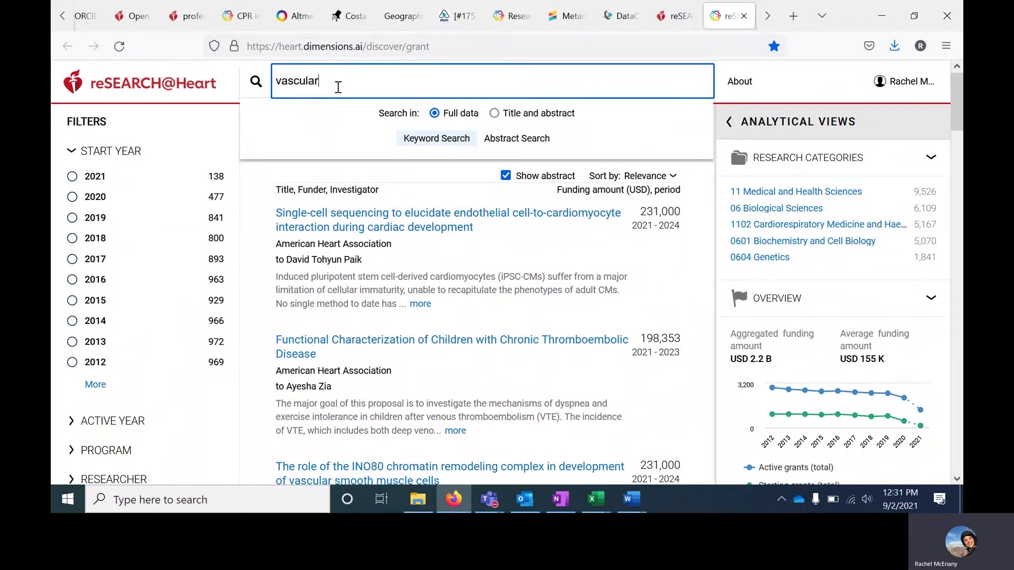
type(" disease\"")
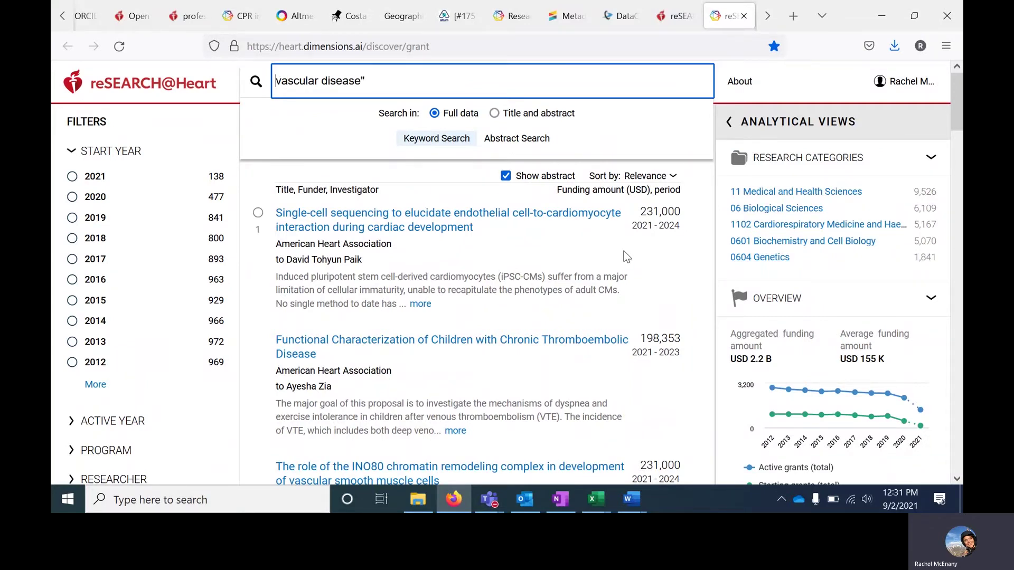
type("\"")
key("Return")
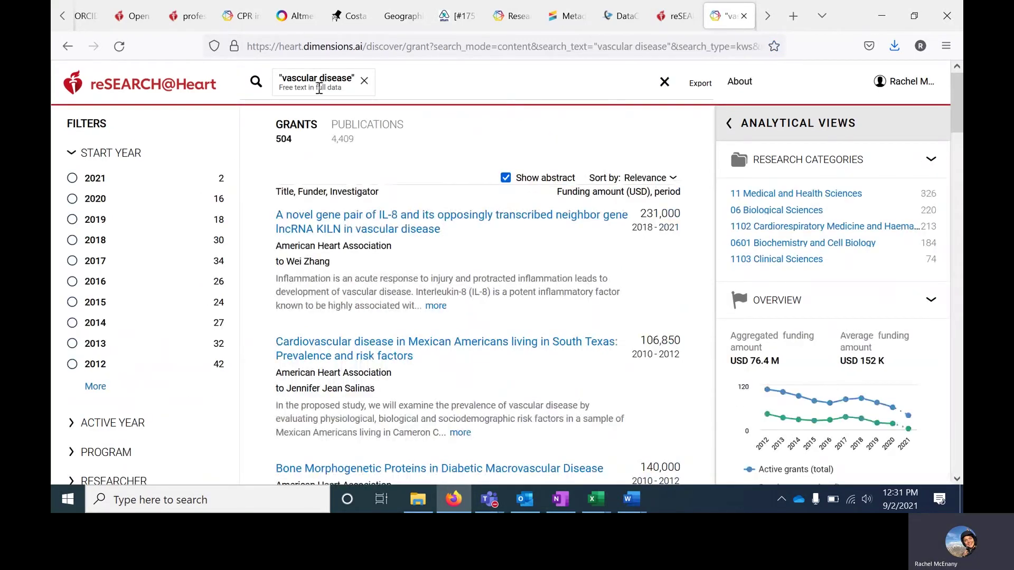
Step: Refine the query by adding AND diabetes, narrowing results to 68 grants
left_click(319, 88)
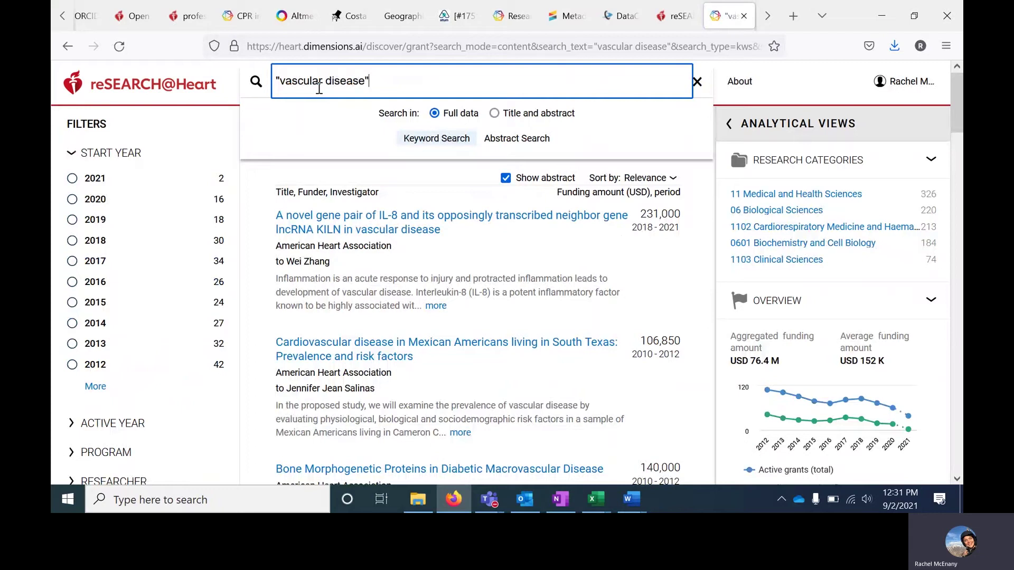
type("AND diabetes")
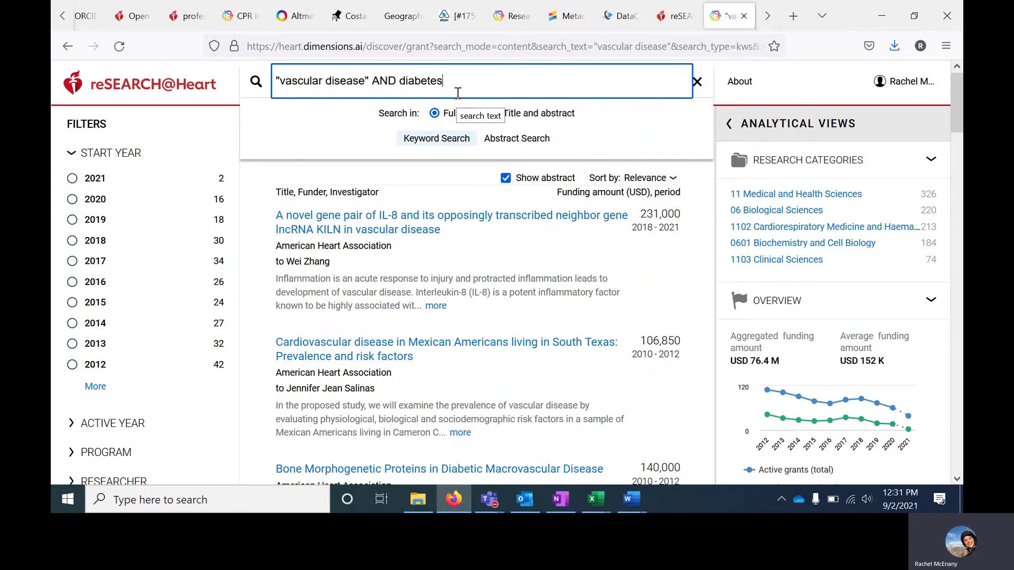
key("Return")
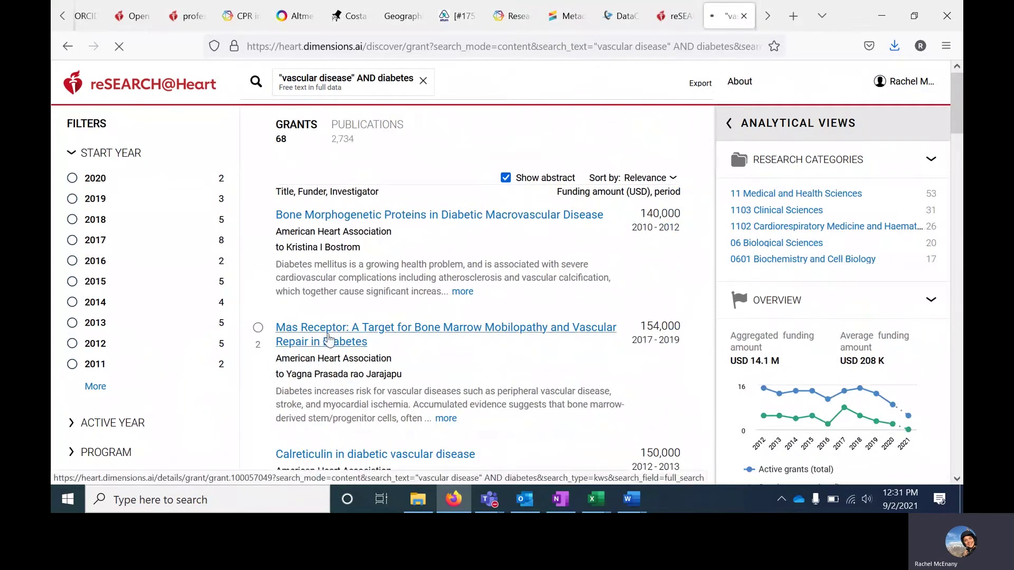
Step: Open the Mas Receptor grant record and expand its full abstract
left_click(329, 340)
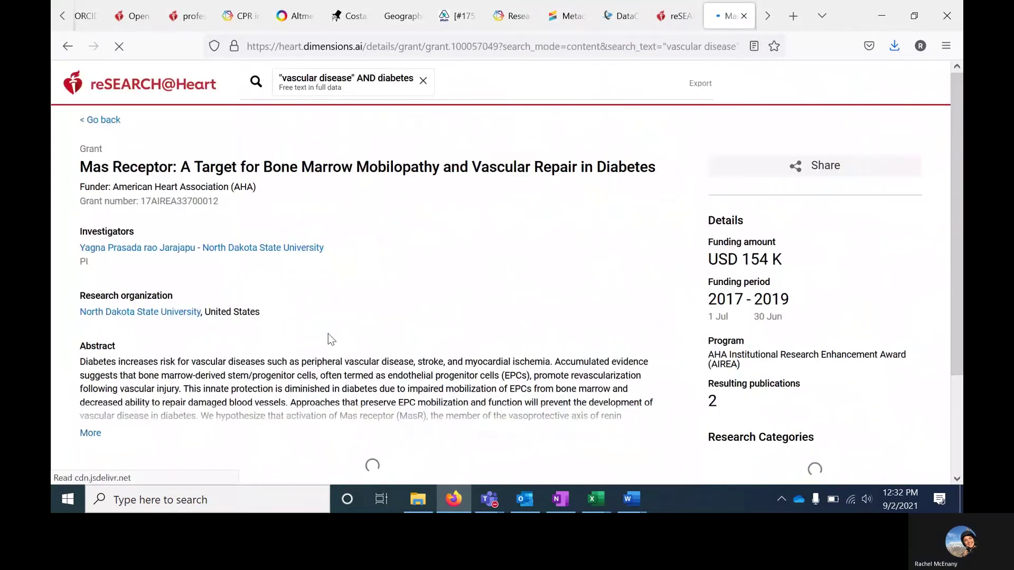
scroll(392, 406, "down", 1)
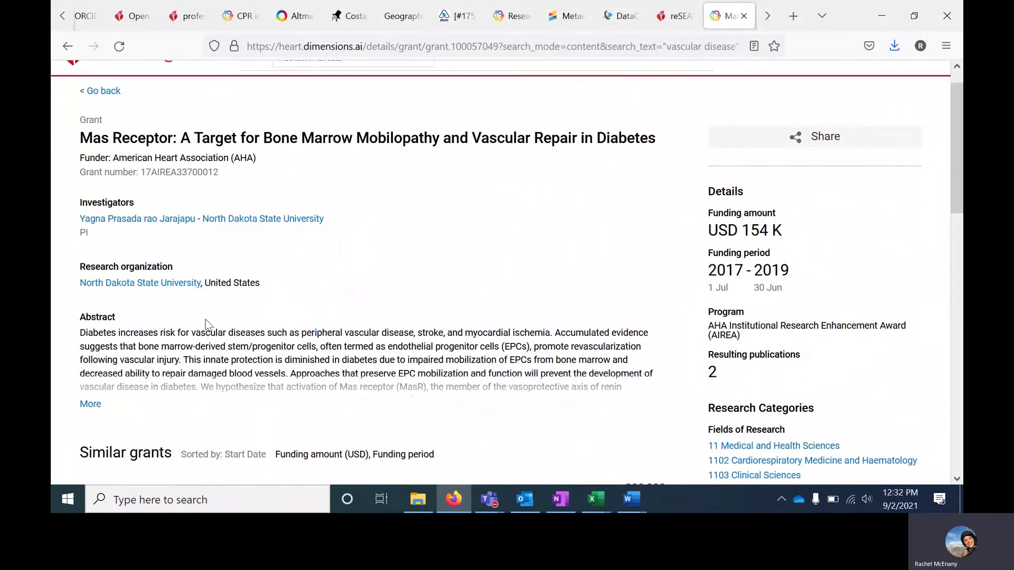
scroll(206, 323, "down", 2)
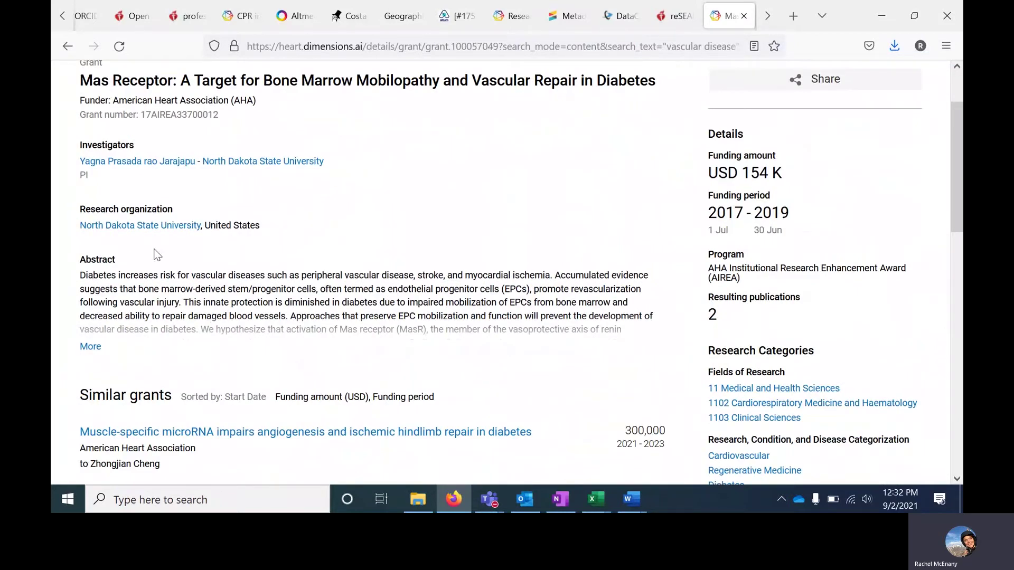
left_click(90, 347)
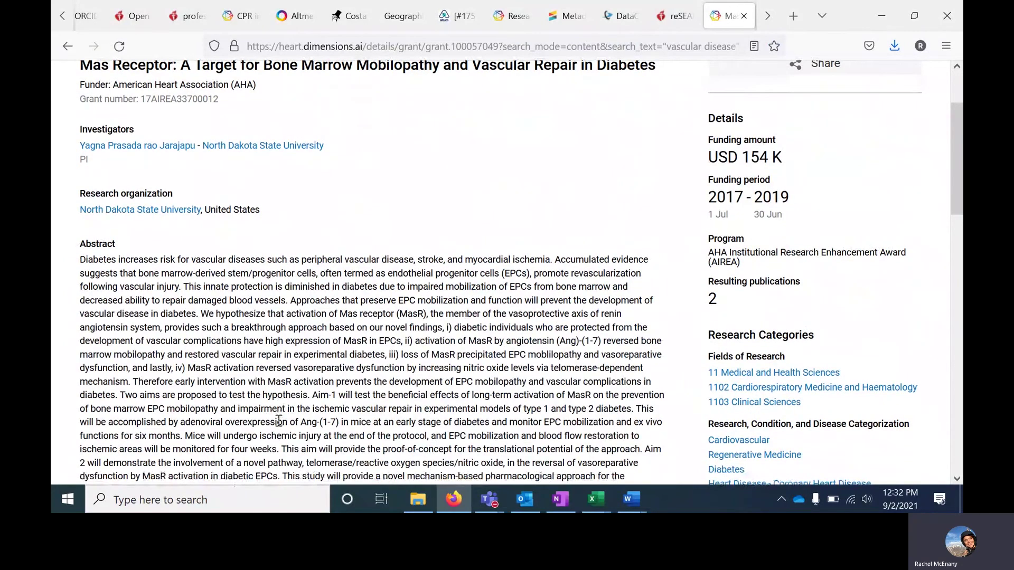
Step: Review the grant's resulting publications, then go back to the grant results
scroll(280, 423, "down", 4)
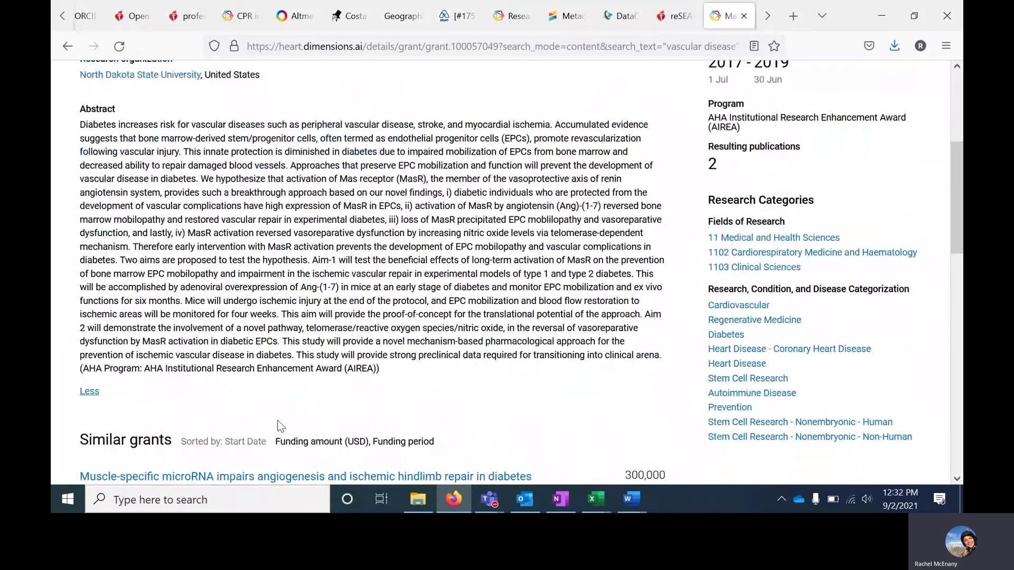
scroll(281, 426, "down", 15)
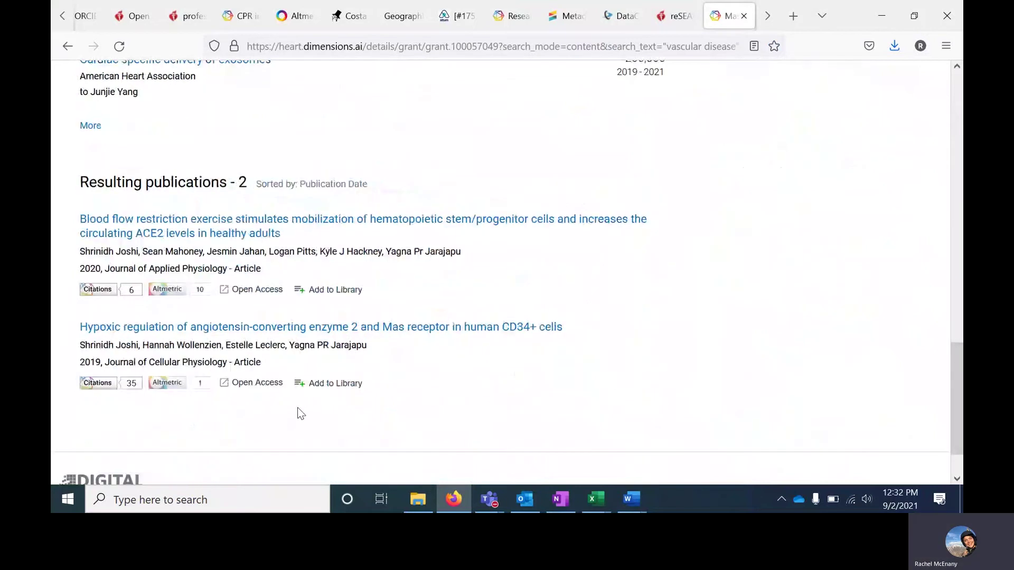
mouse_move(200, 383)
scroll(327, 396, "up", 20)
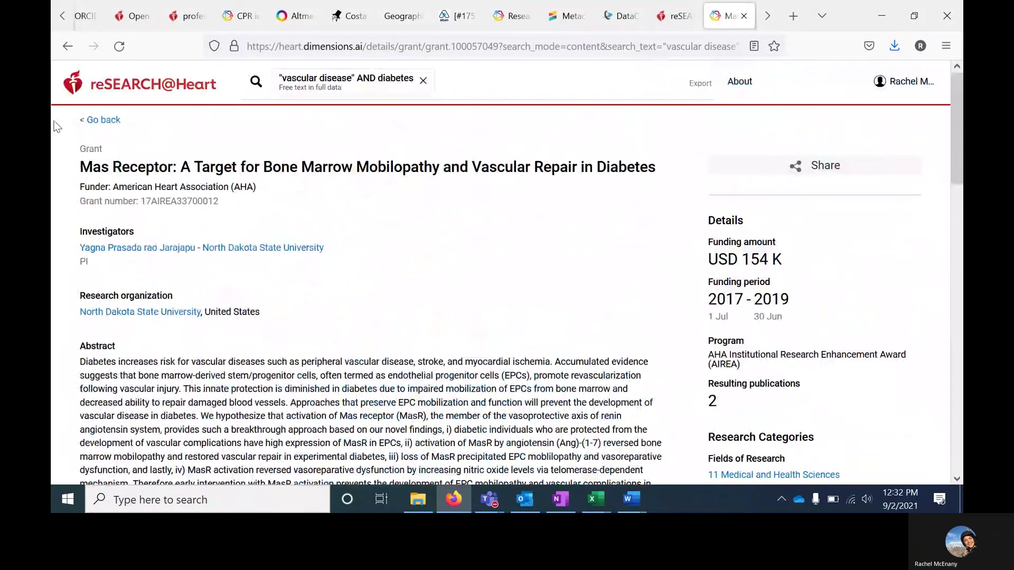
left_click(100, 120)
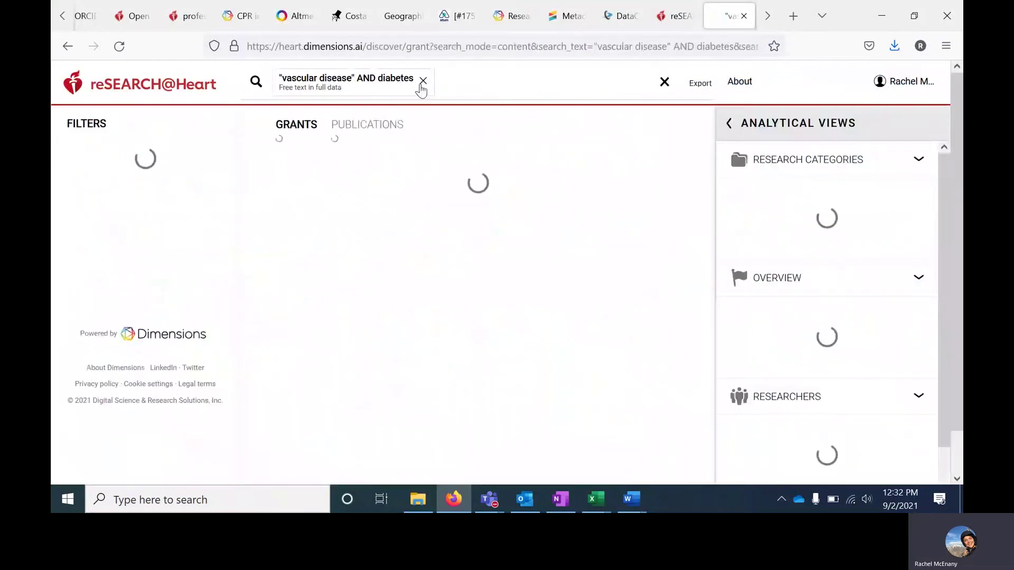
Step: Clear the old query and search Publications for "bystander cardiopulmonary resuscitation" as a quoted phrase
left_click(421, 82)
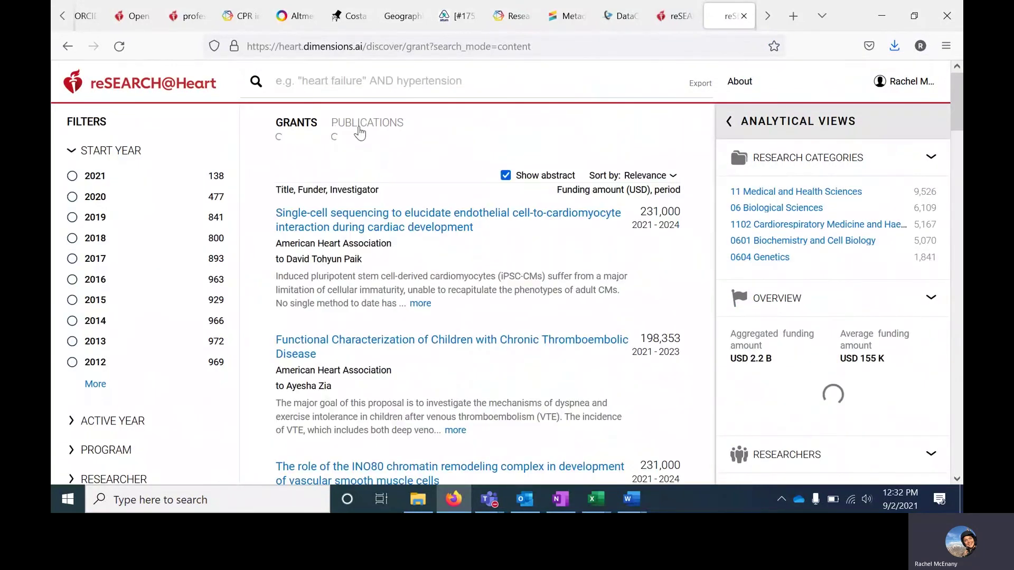
left_click(359, 132)
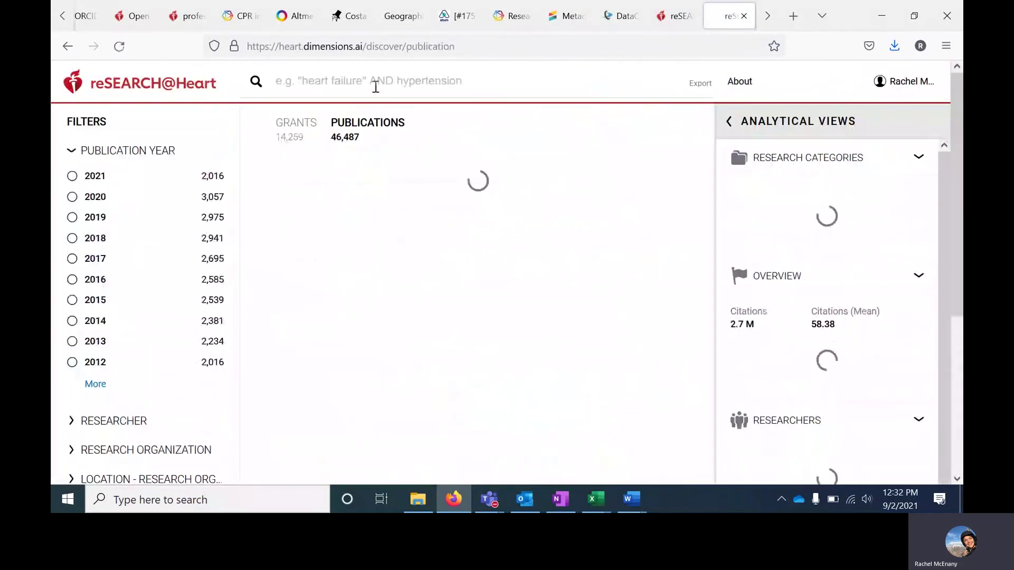
left_click(378, 85)
type("bys")
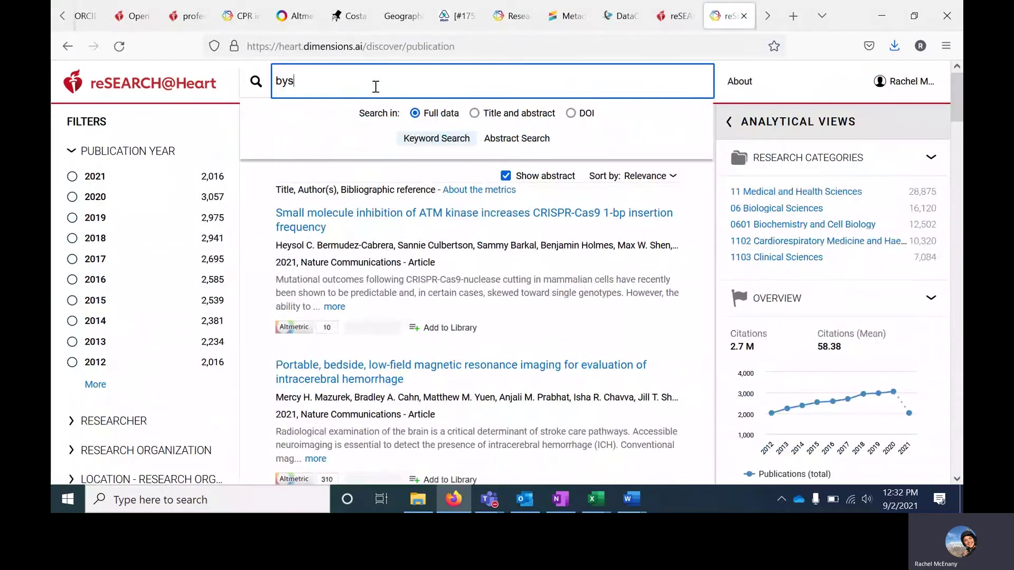
type("tander c")
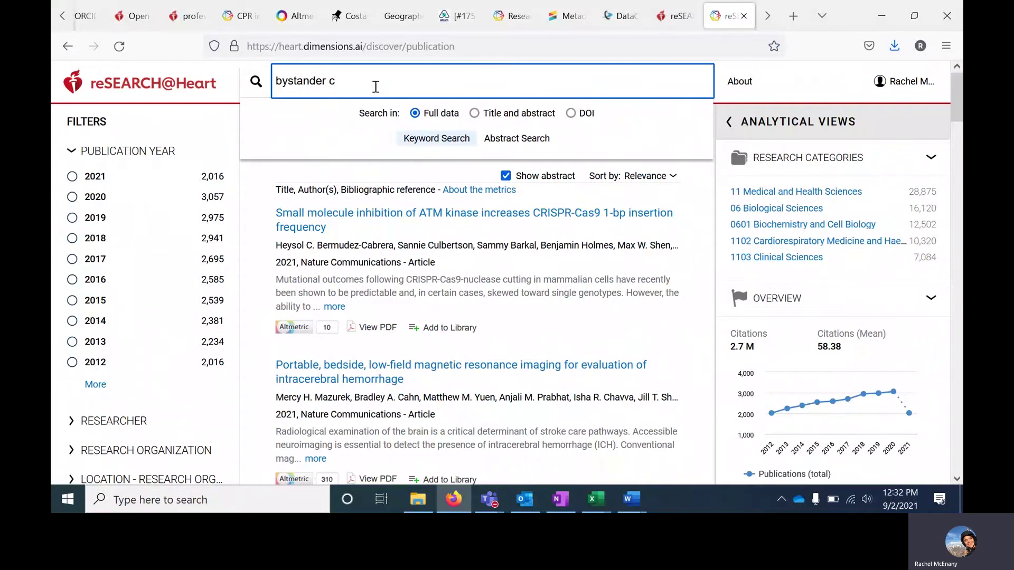
type("ardiop")
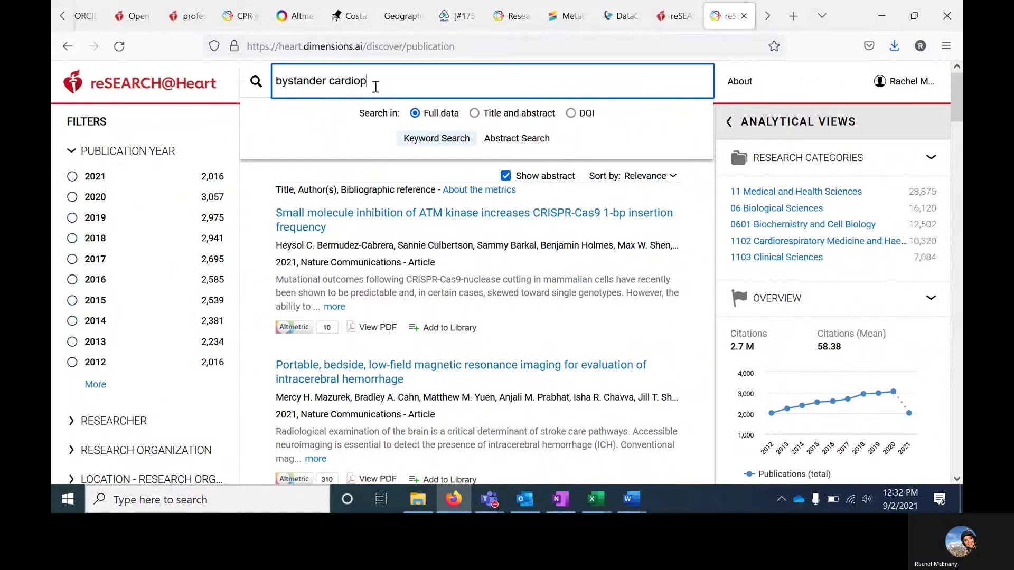
type("ulmonary resus")
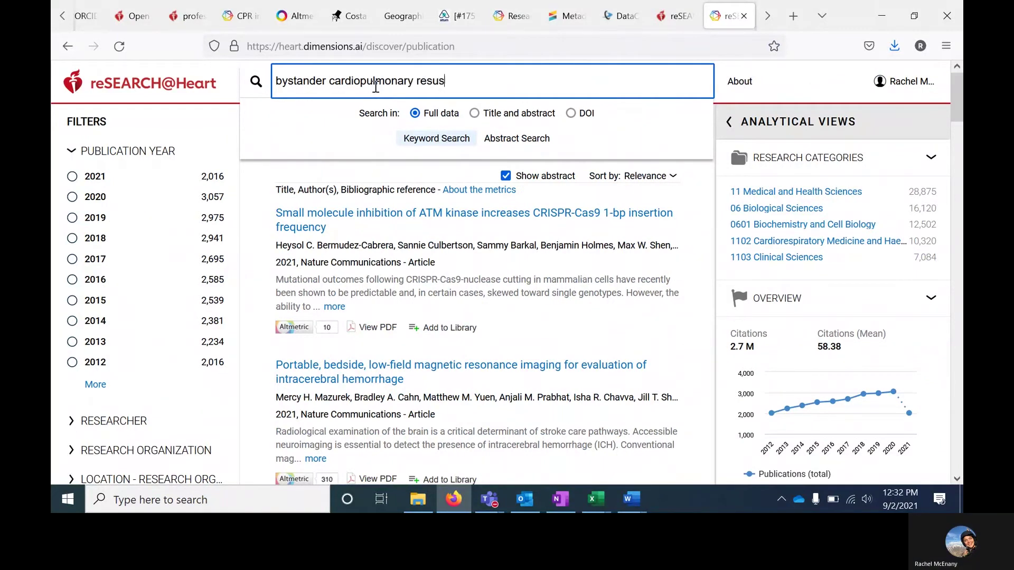
type("citation\"")
left_click(276, 83)
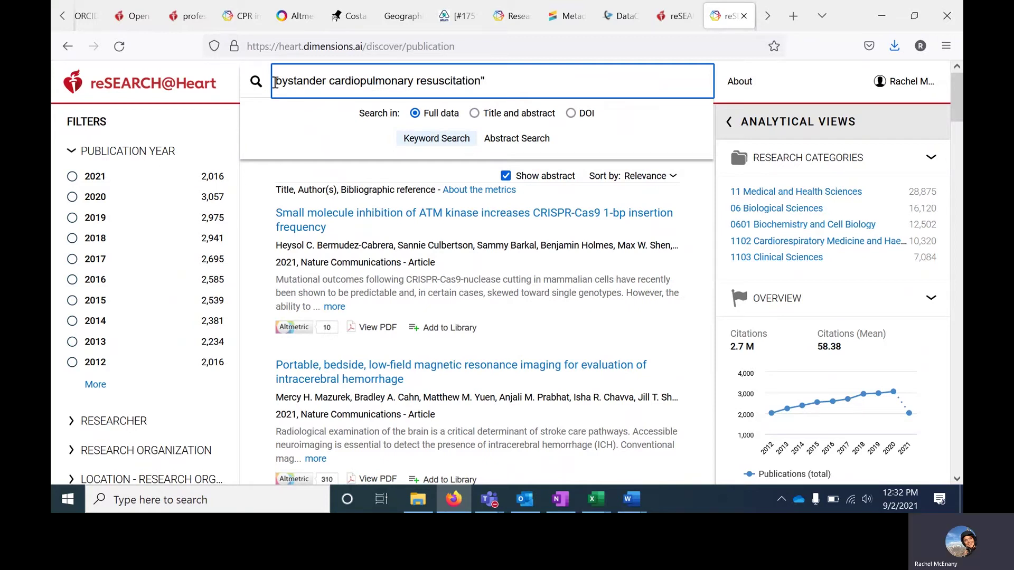
type("\"")
key("Return")
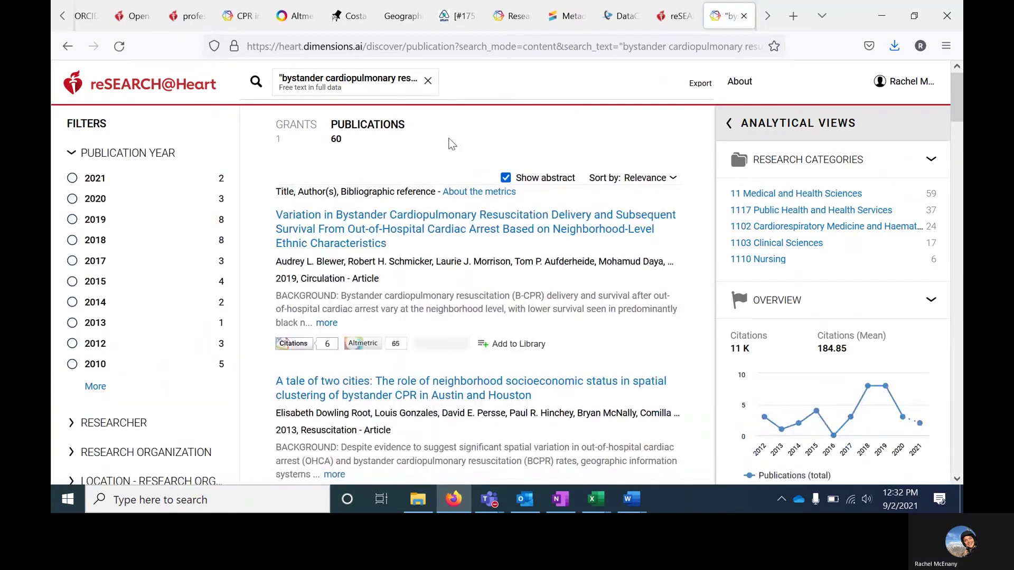
scroll(322, 383, "down", 1)
scroll(323, 384, "down", 2)
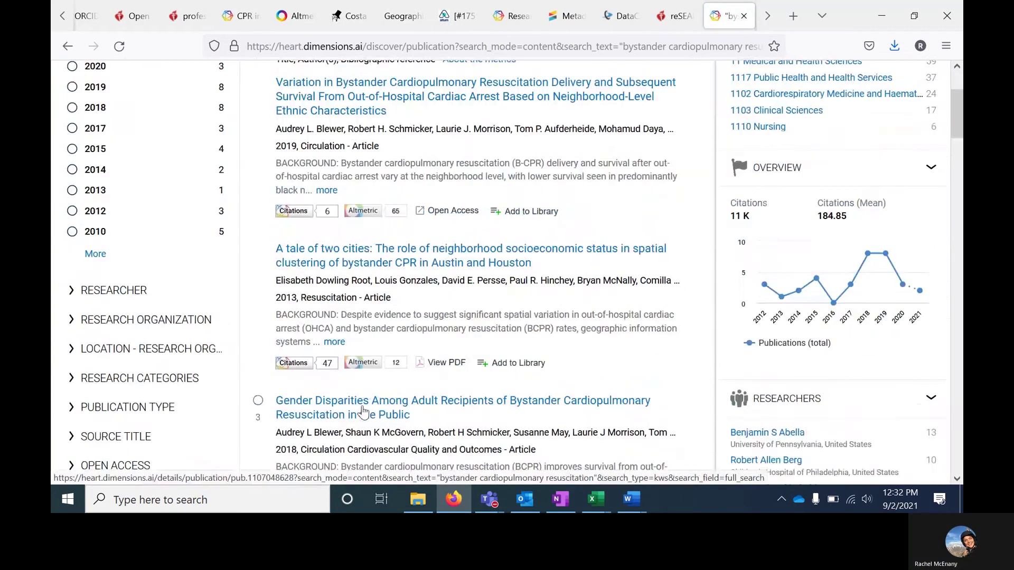
left_click(365, 412)
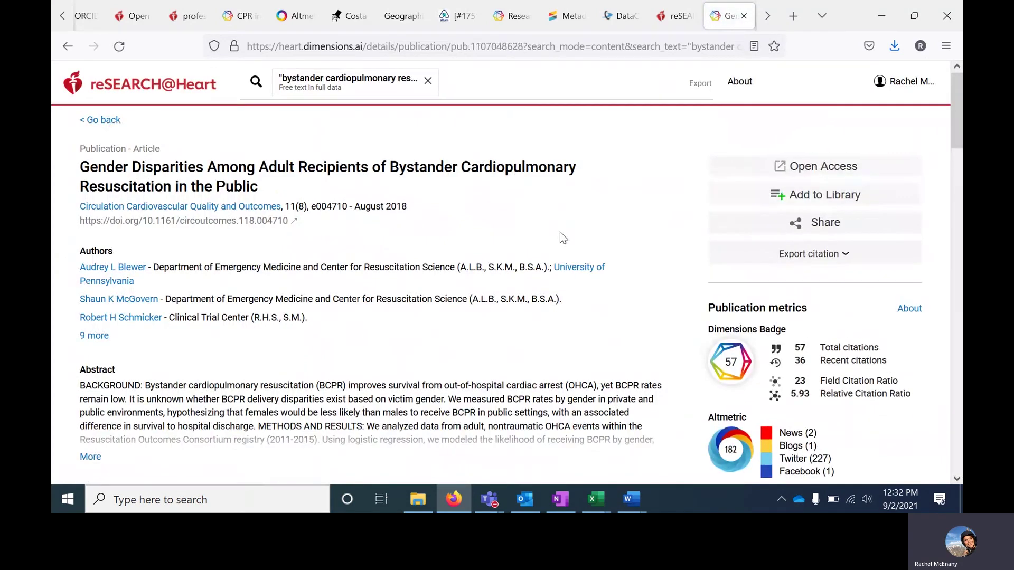
scroll(408, 328, "down", 3)
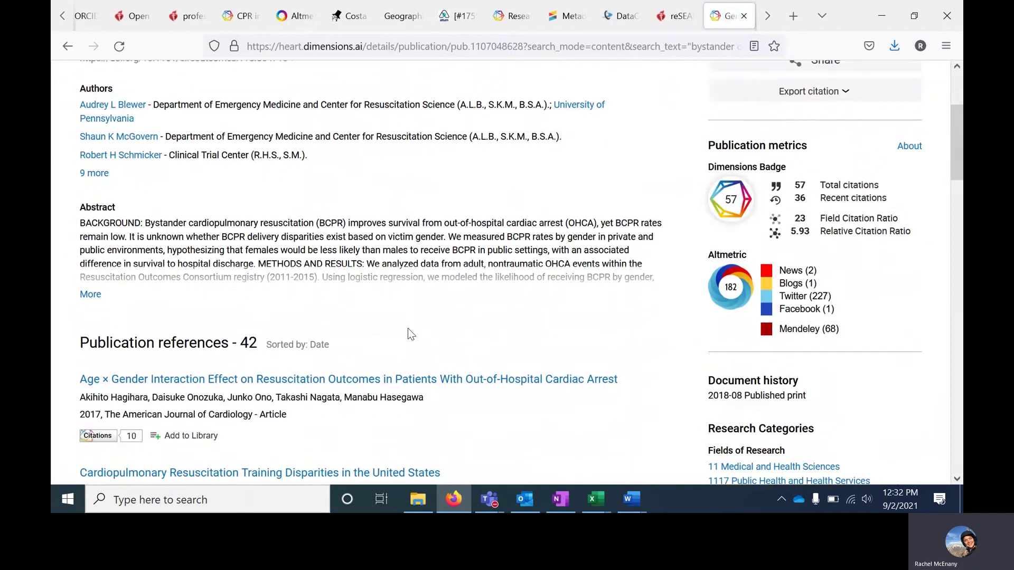
scroll(407, 328, "up", 3)
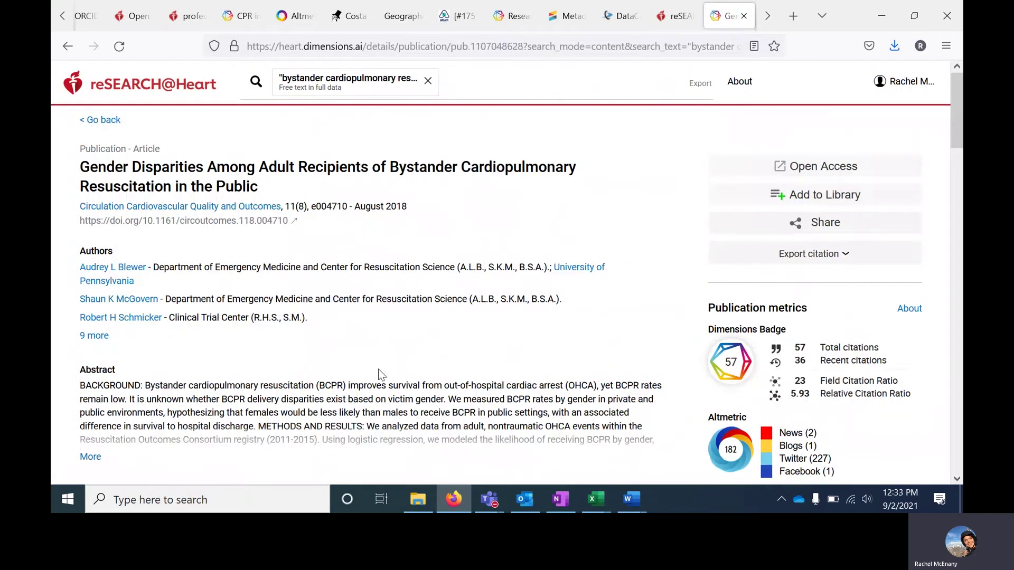
scroll(381, 374, "down", 1)
scroll(381, 374, "down", 3)
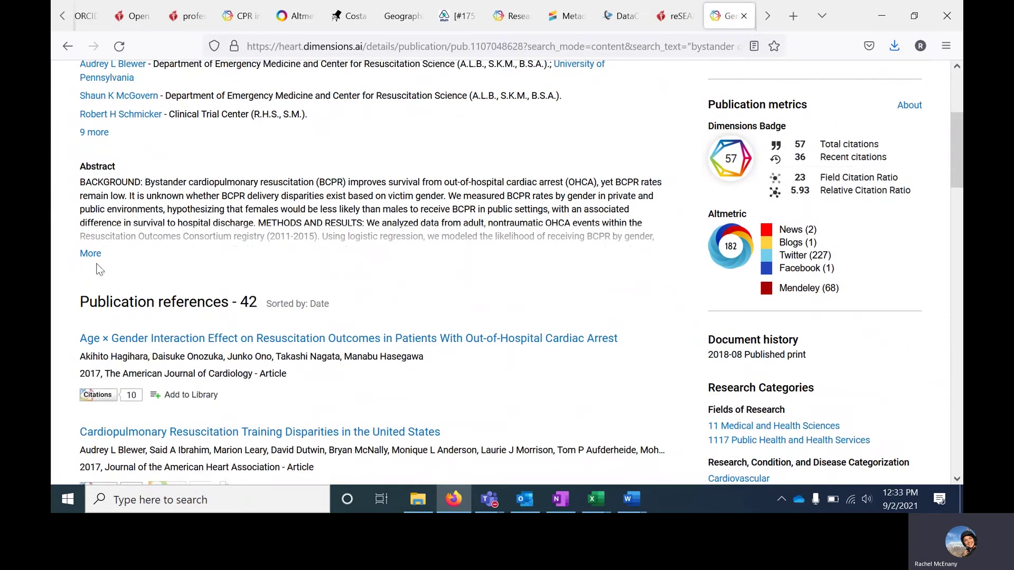
left_click(90, 253)
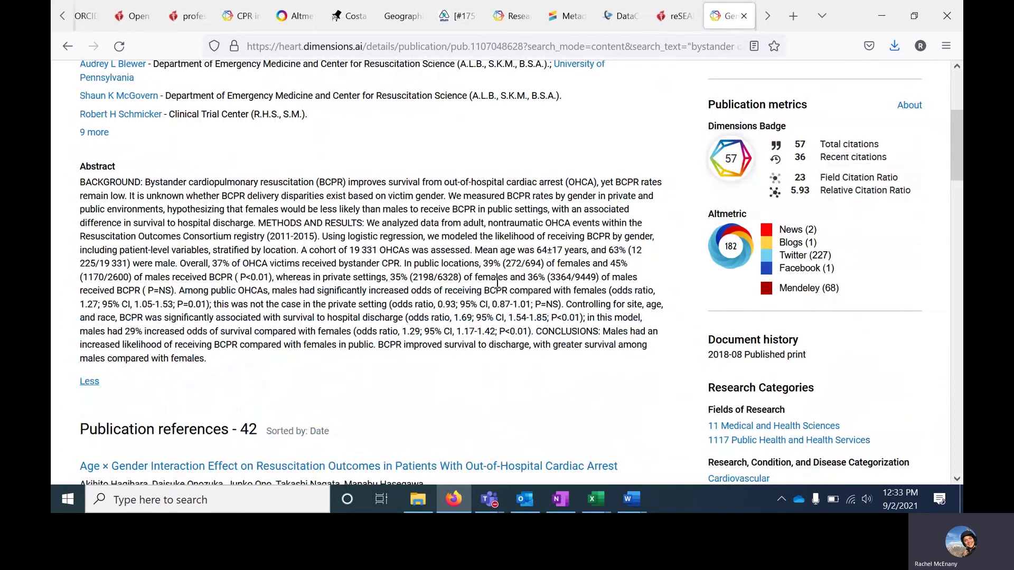
scroll(497, 283, "down", 4)
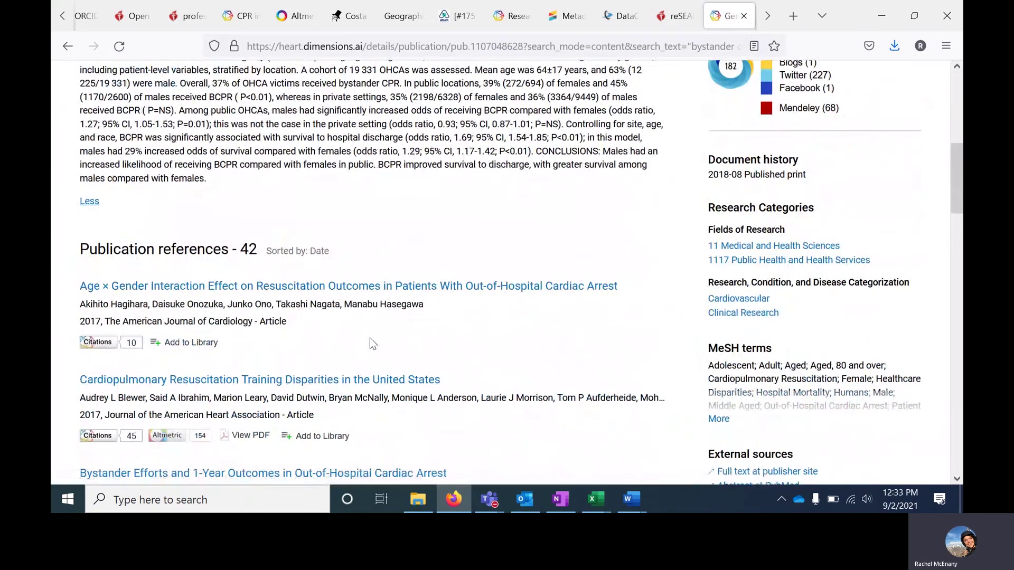
scroll(359, 339, "down", 9)
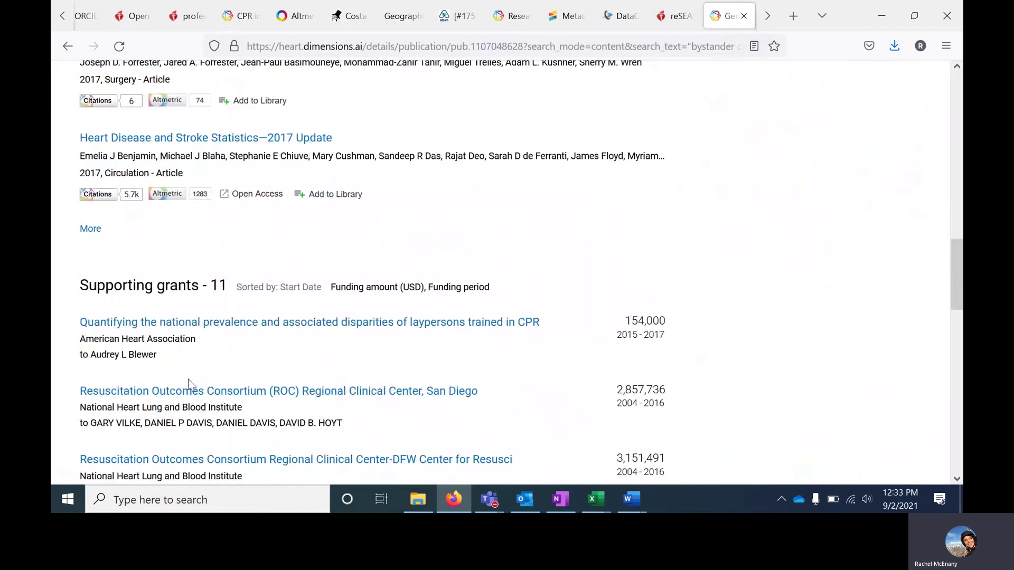
scroll(189, 382, "down", 8)
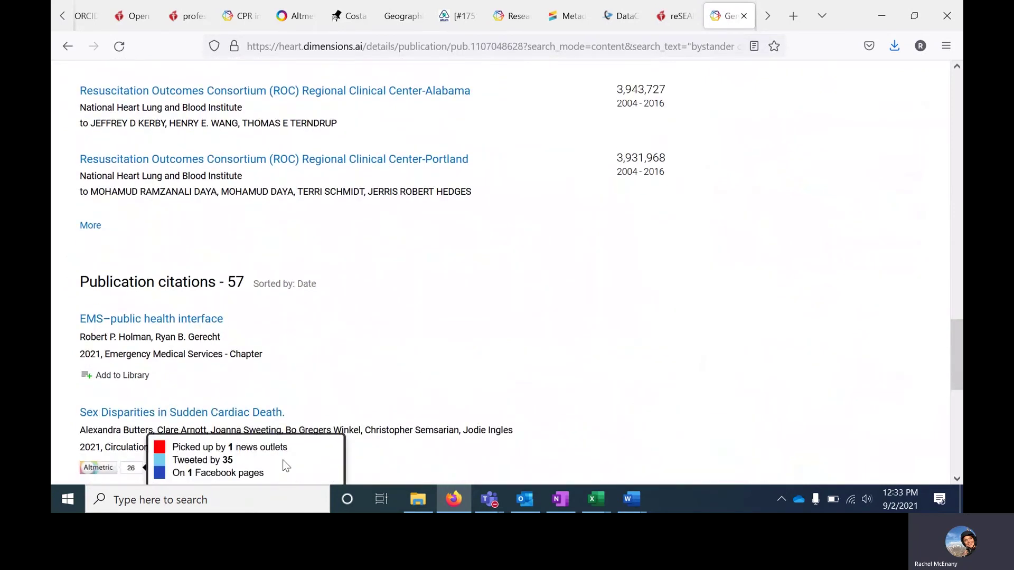
scroll(285, 466, "up", 15)
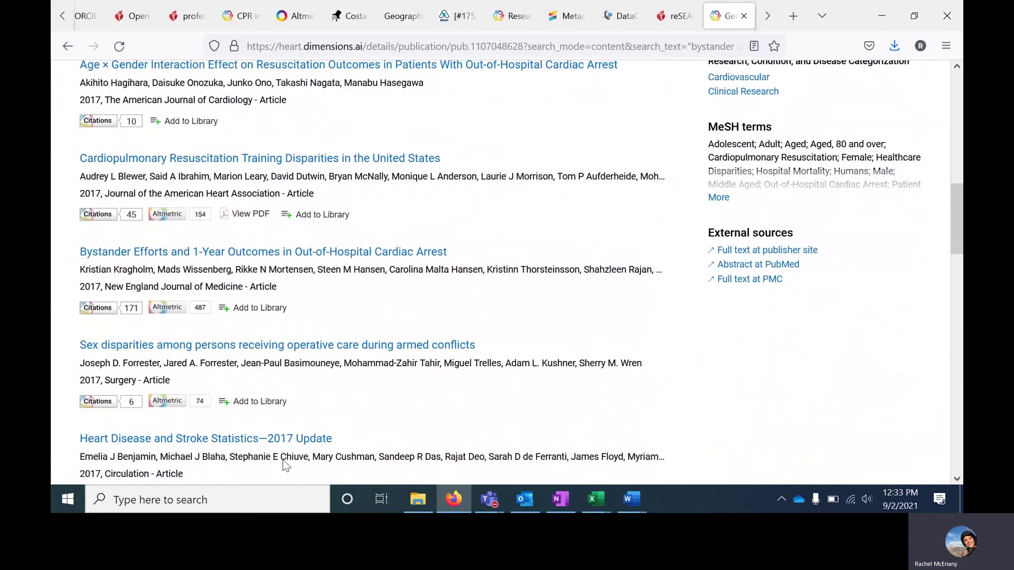
scroll(285, 465, "up", 10)
scroll(833, 346, "down", 6)
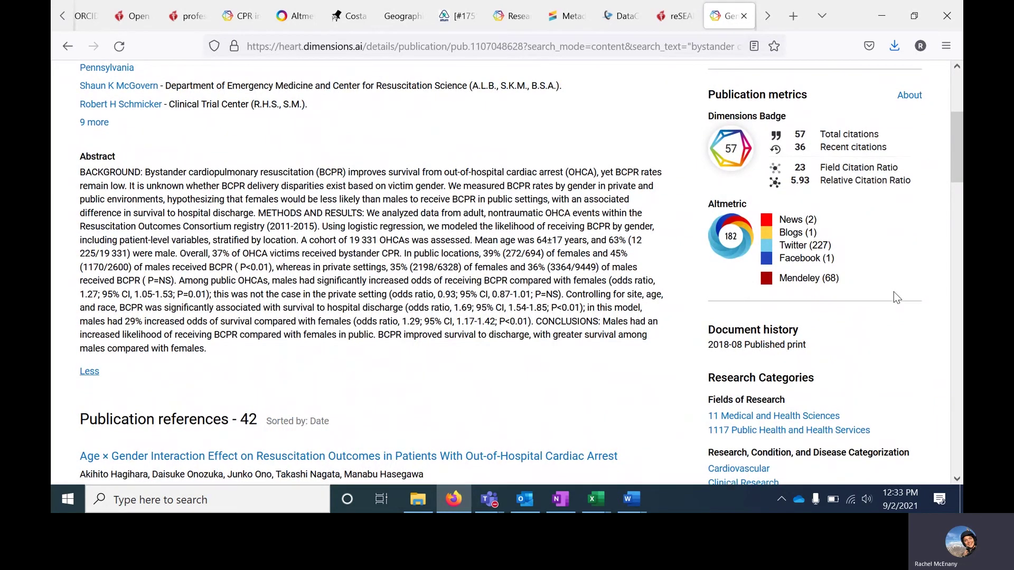
scroll(379, 192, "up", 4)
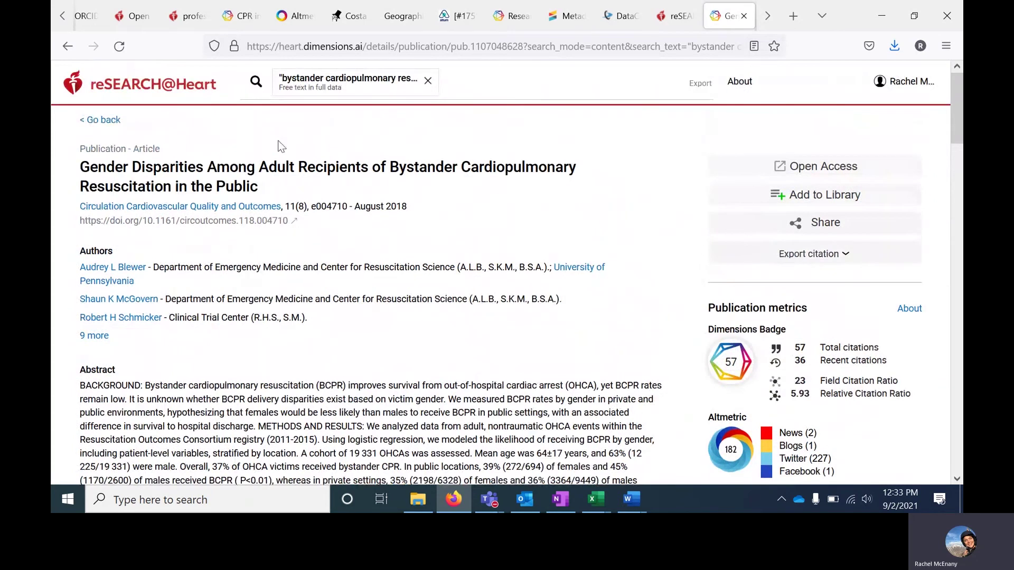
left_click(101, 120)
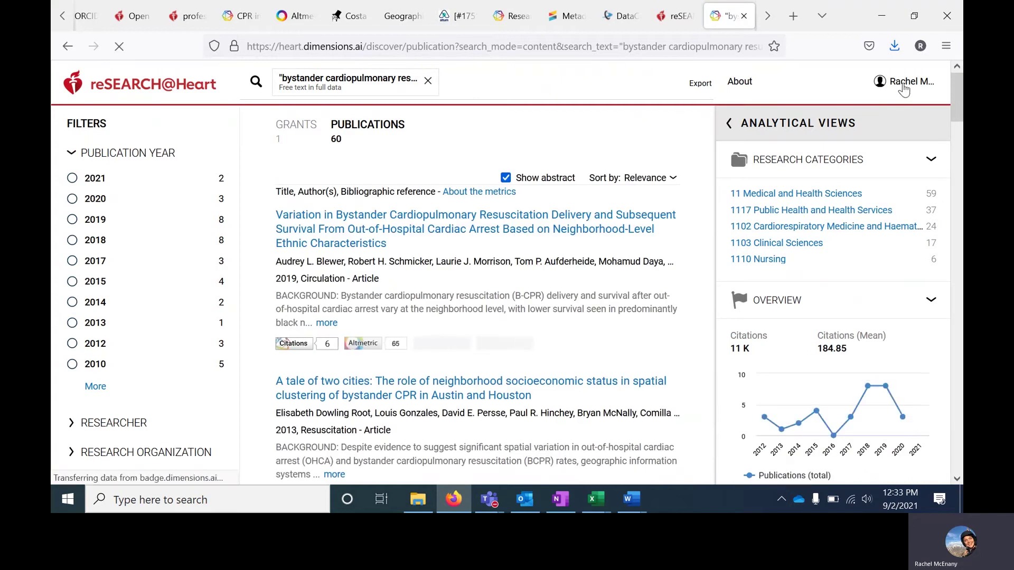
Step: Log out from the account menu, then sign back in with the account email
left_click(904, 87)
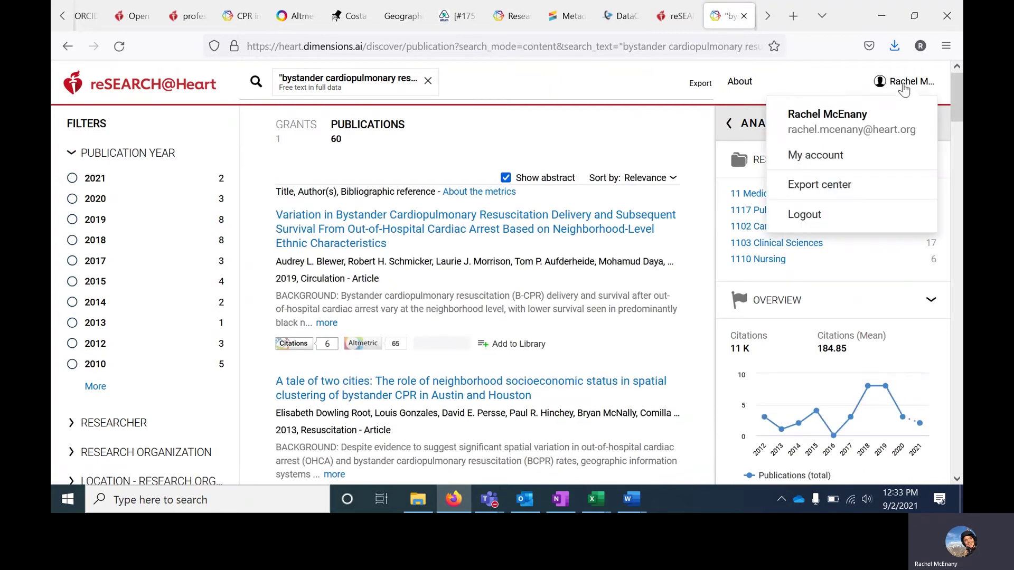
left_click(808, 213)
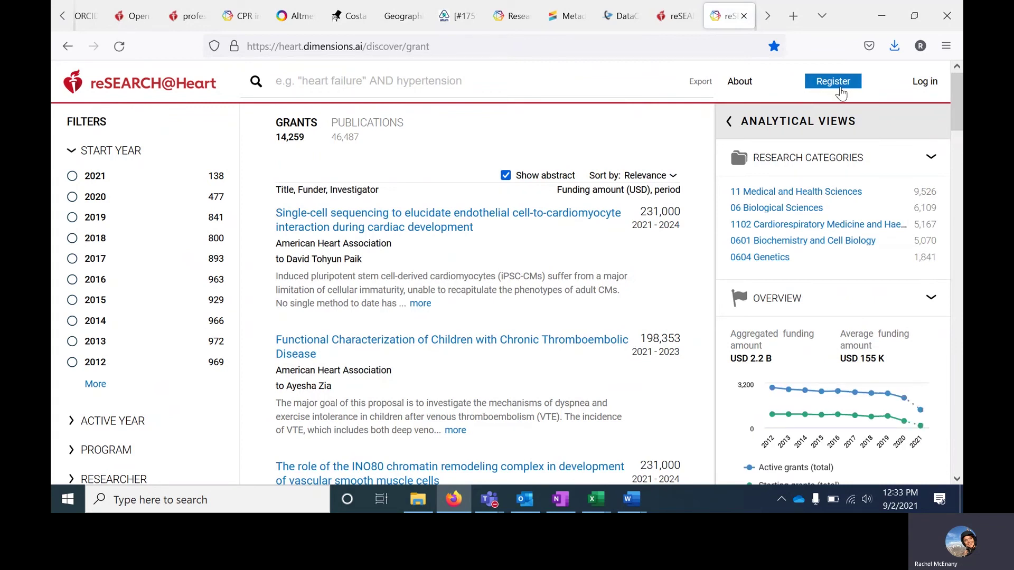
left_click(841, 83)
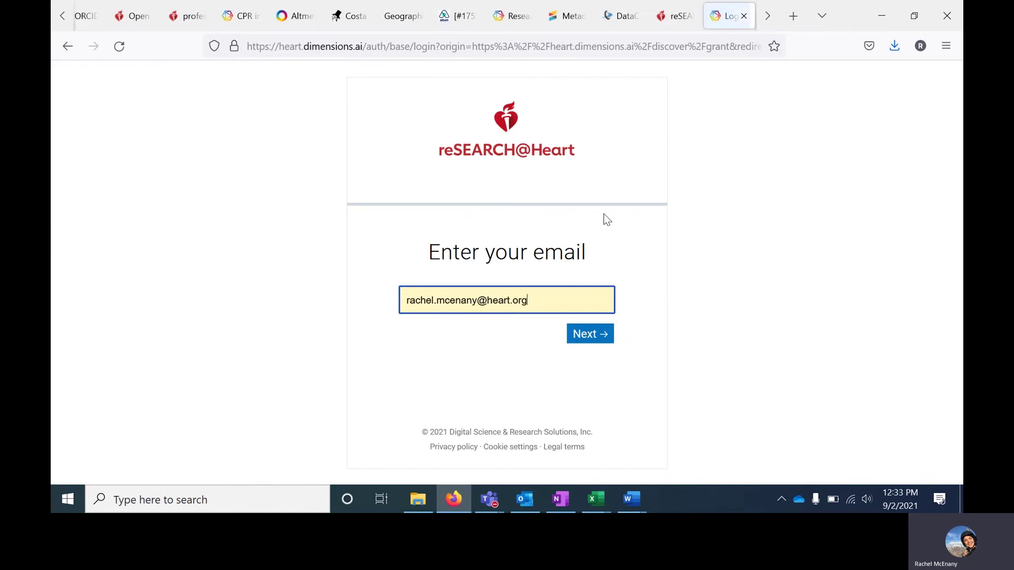
left_click(587, 346)
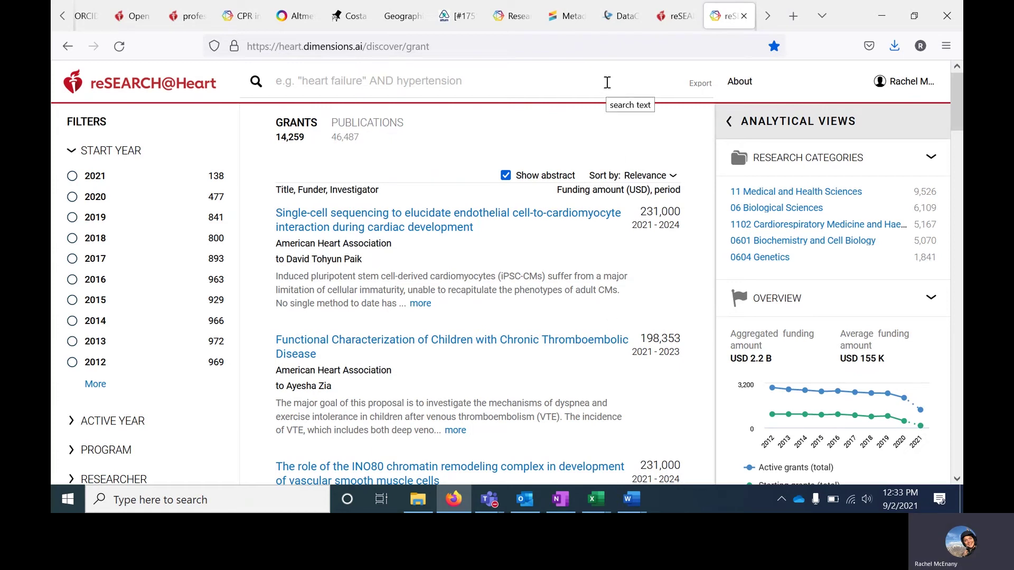
Step: Limit grants to start year 2021 (138 results) and export them as Excel - XLSX
left_click(72, 176)
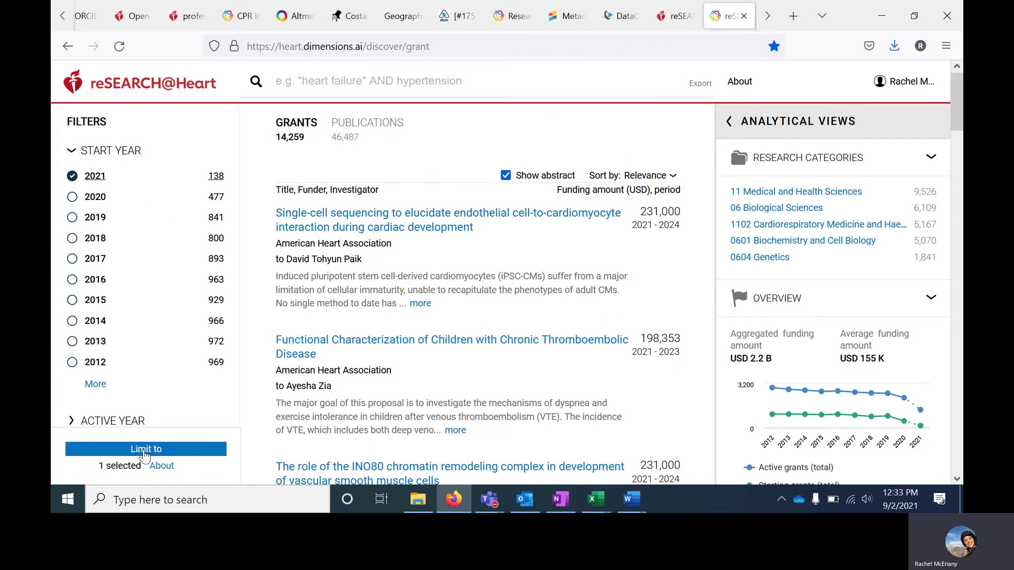
left_click(153, 448)
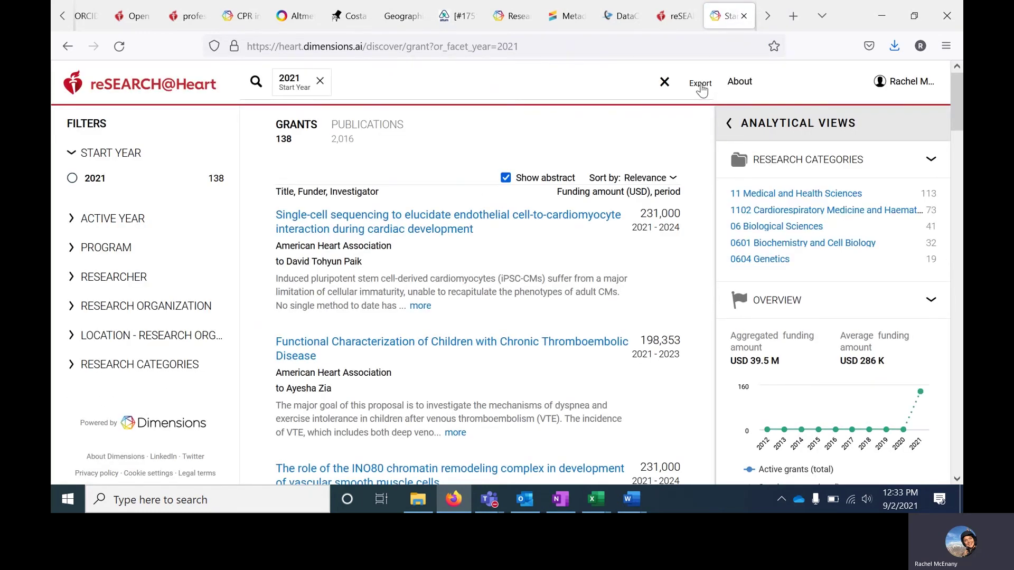
left_click(700, 86)
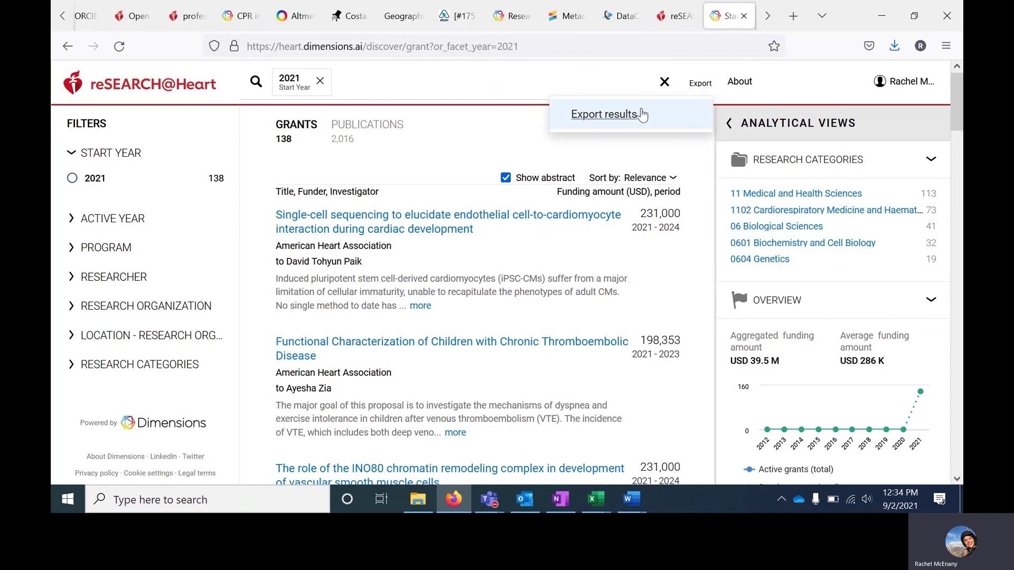
left_click(641, 115)
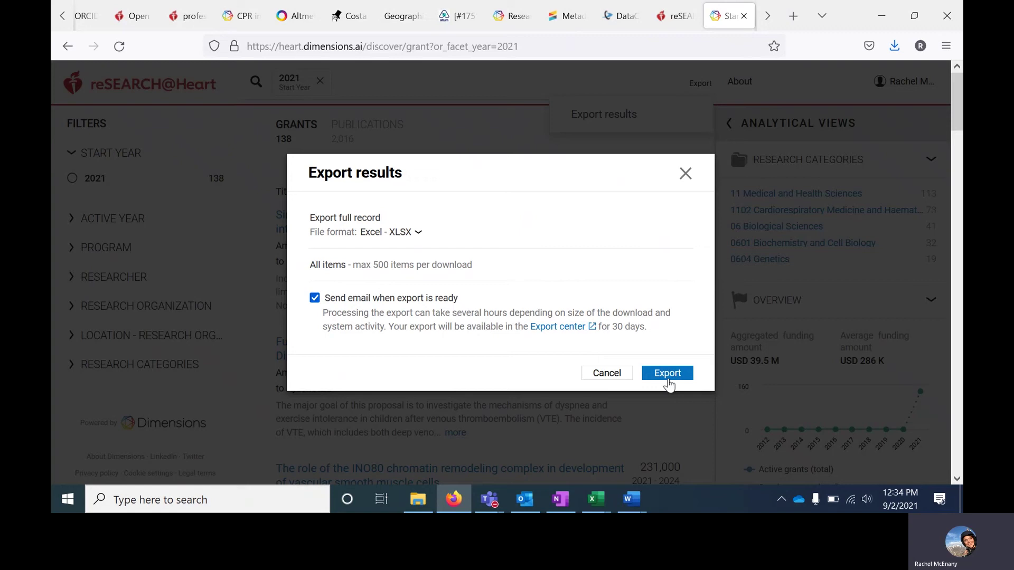
left_click(667, 376)
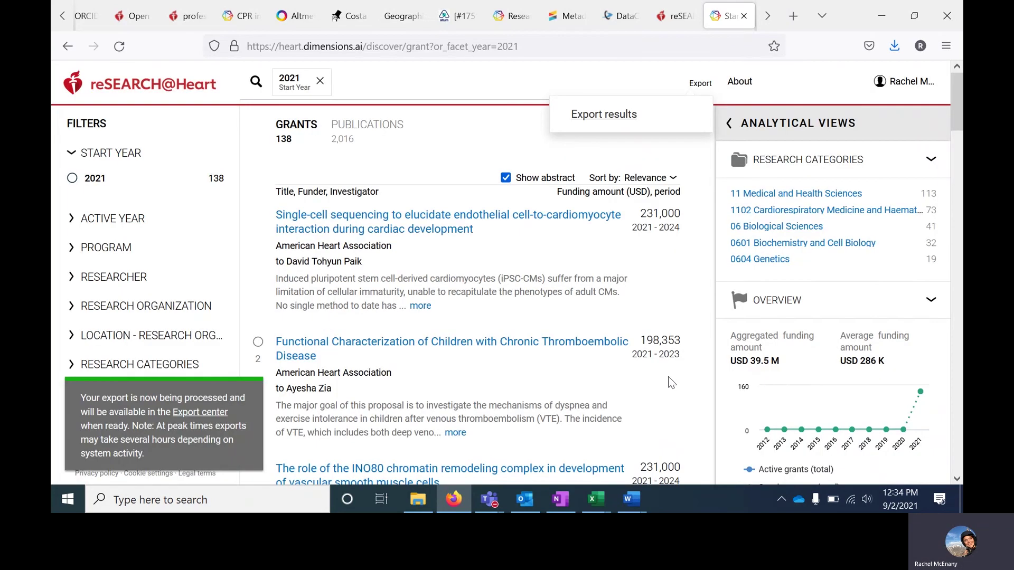
left_click(881, 84)
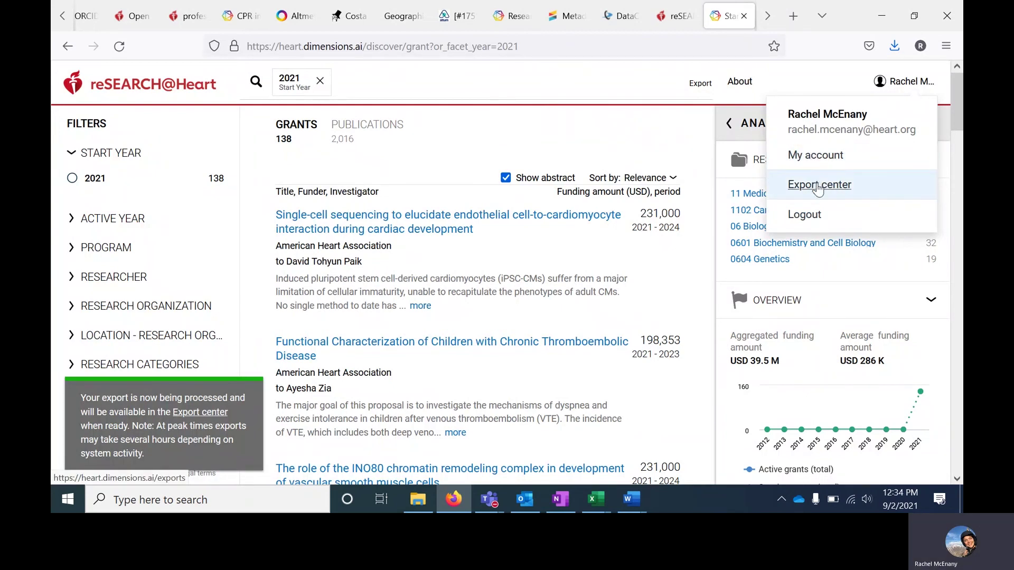
Step: Download the newest 2021 grant export from the Export center and open it in Excel
left_click(817, 189)
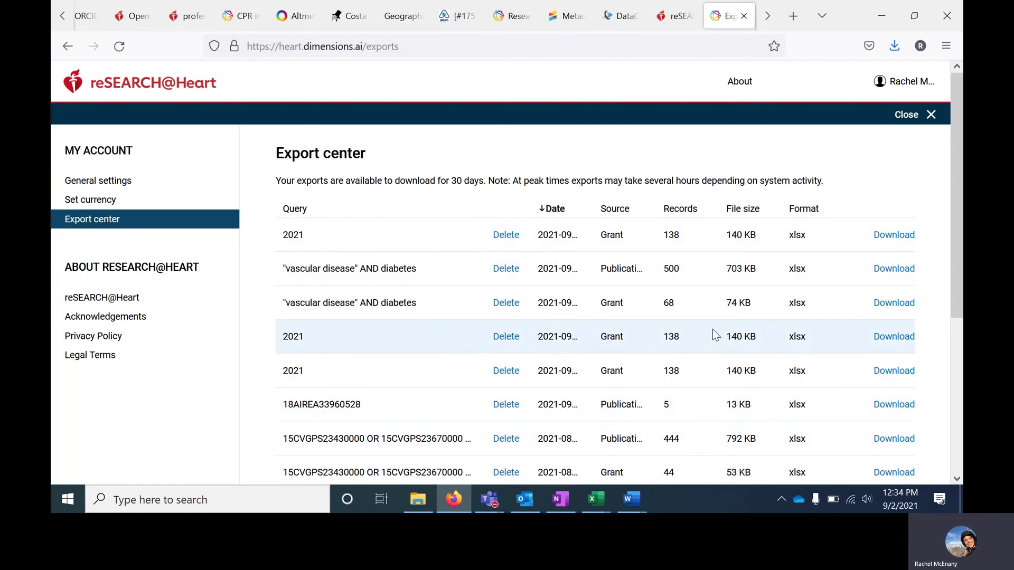
left_click(908, 240)
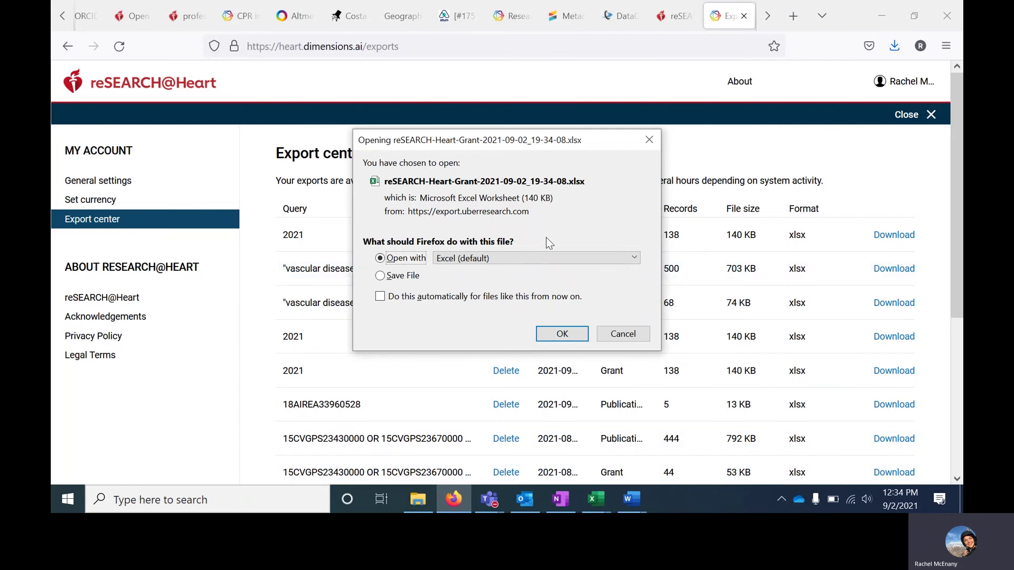
left_click(558, 337)
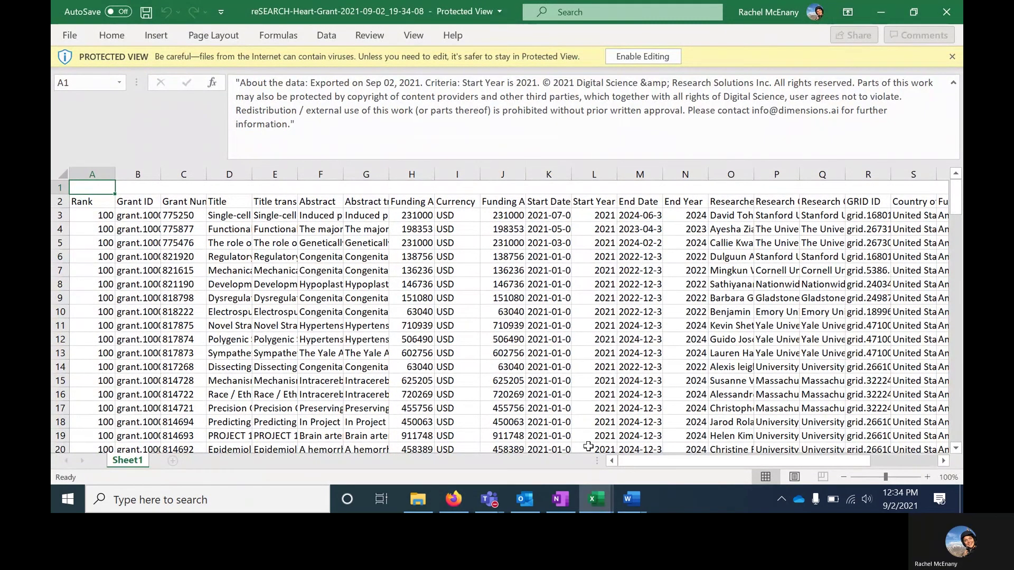
Step: Return to the reSEARCH@Heart grants page in Firefox and try the Abstract Search mode
left_click(455, 494)
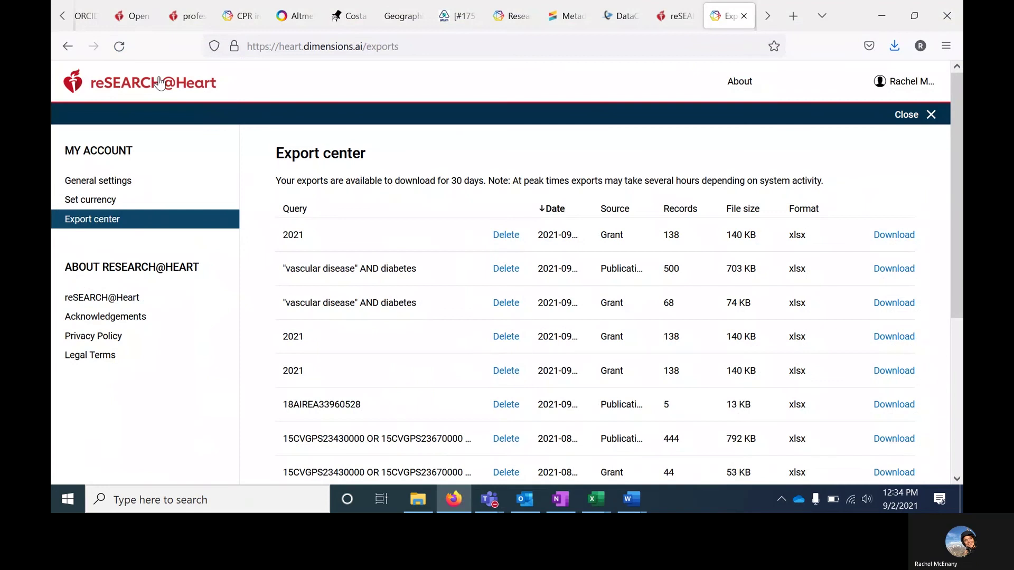
left_click(160, 83)
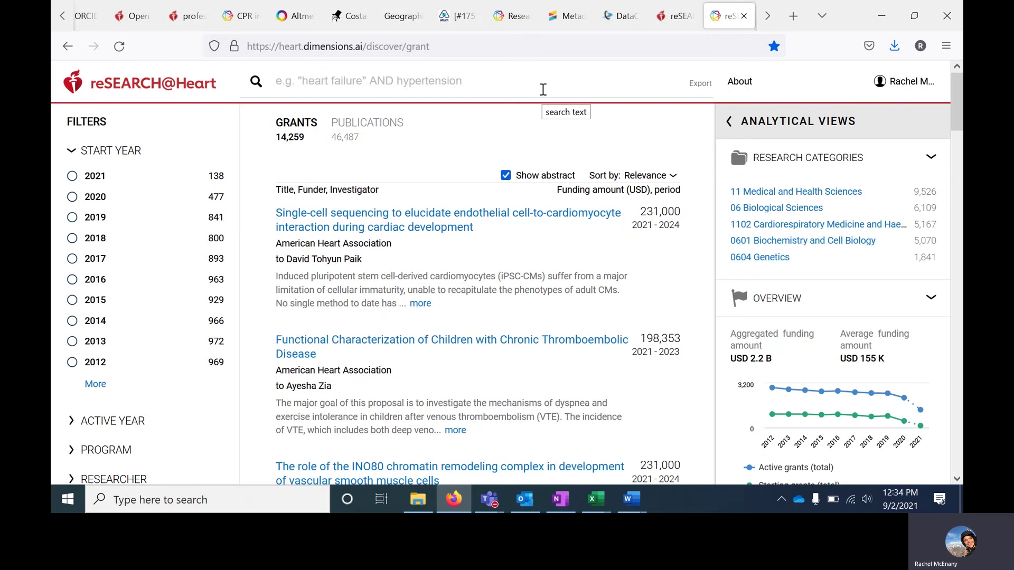
left_click(542, 89)
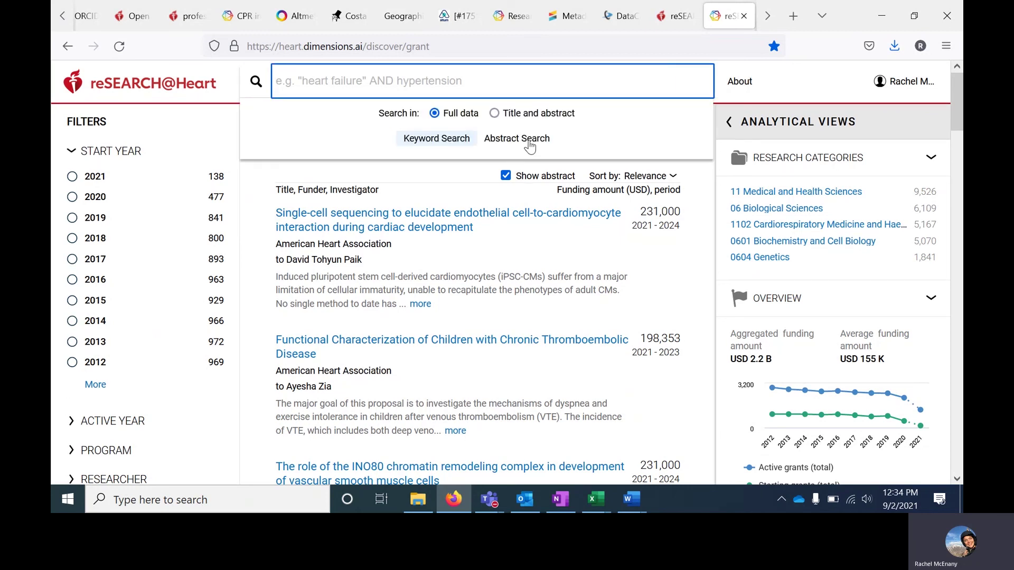
left_click(526, 139)
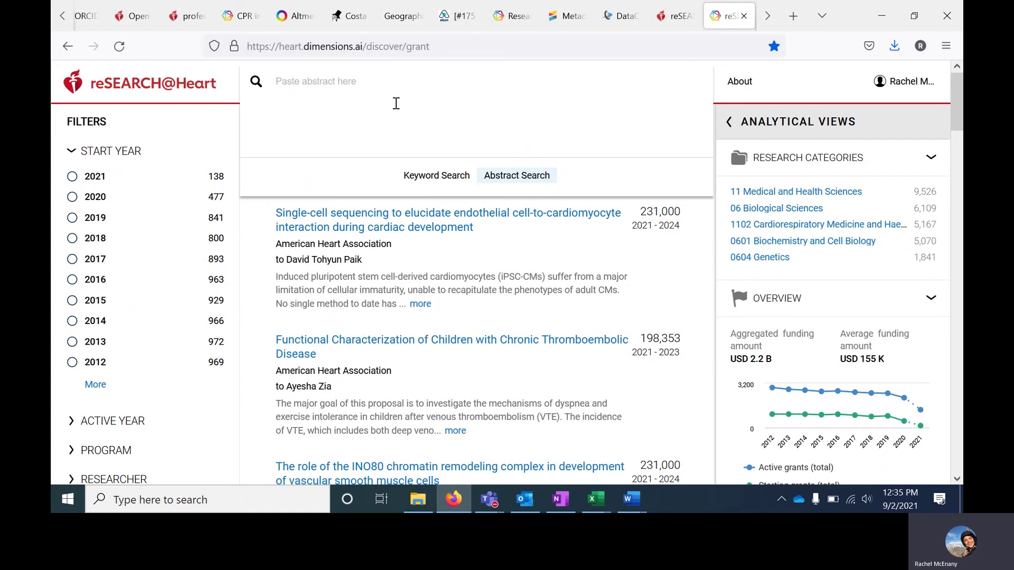
left_click(438, 100)
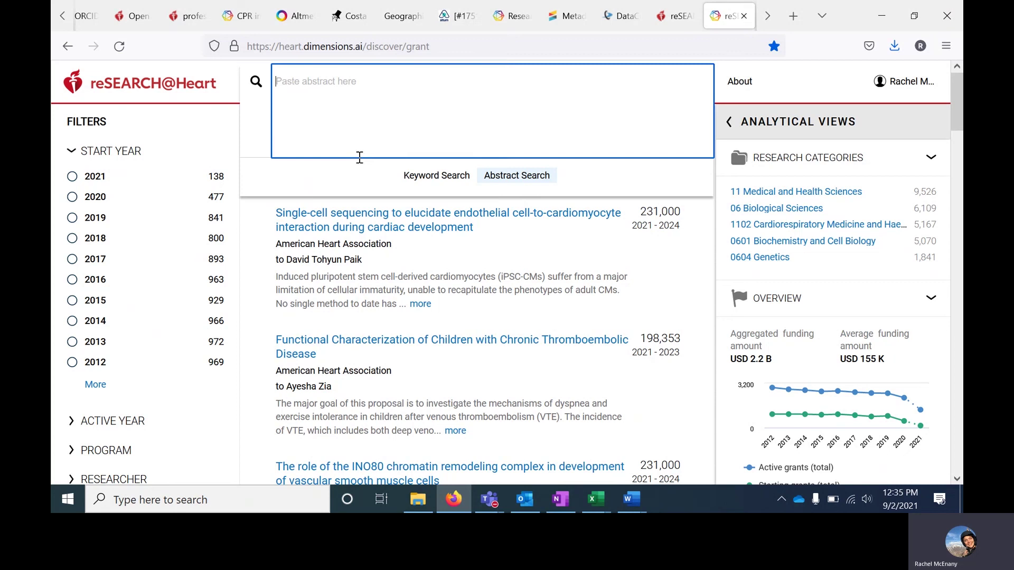
Step: Leave abstract search and bring up Word's Document2 showing the Questions? note
left_click(208, 126)
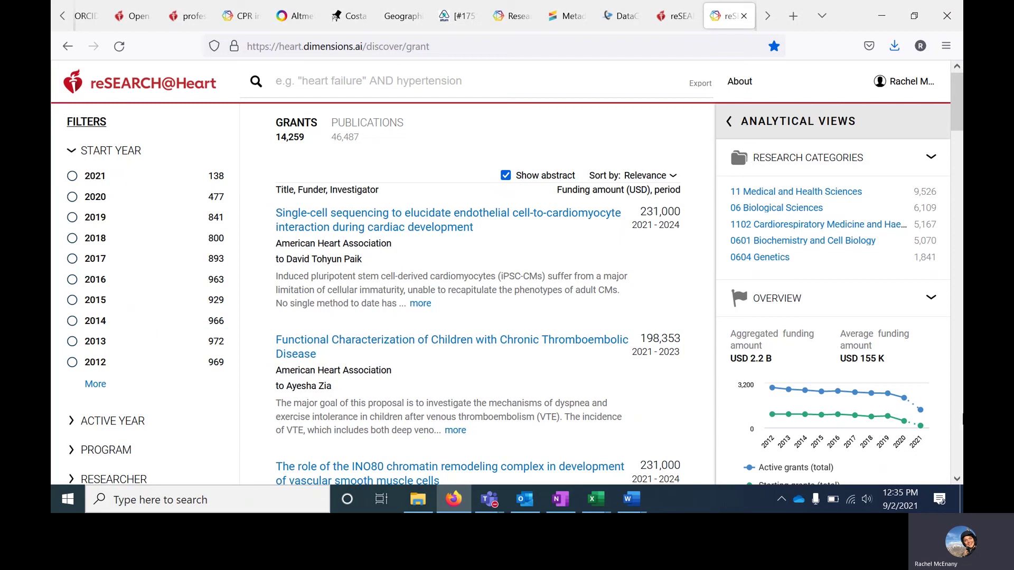
left_click(632, 499)
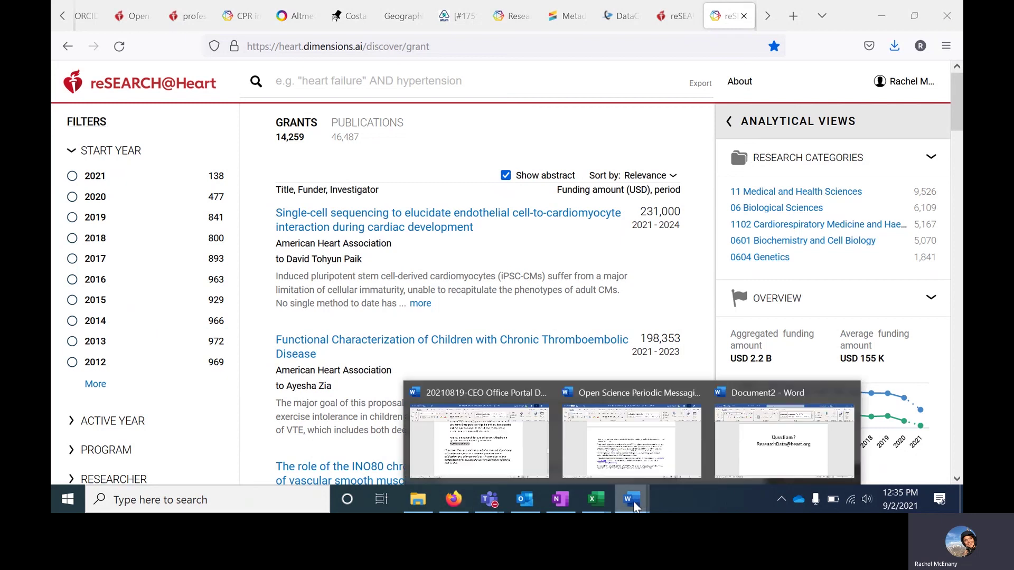
left_click(746, 444)
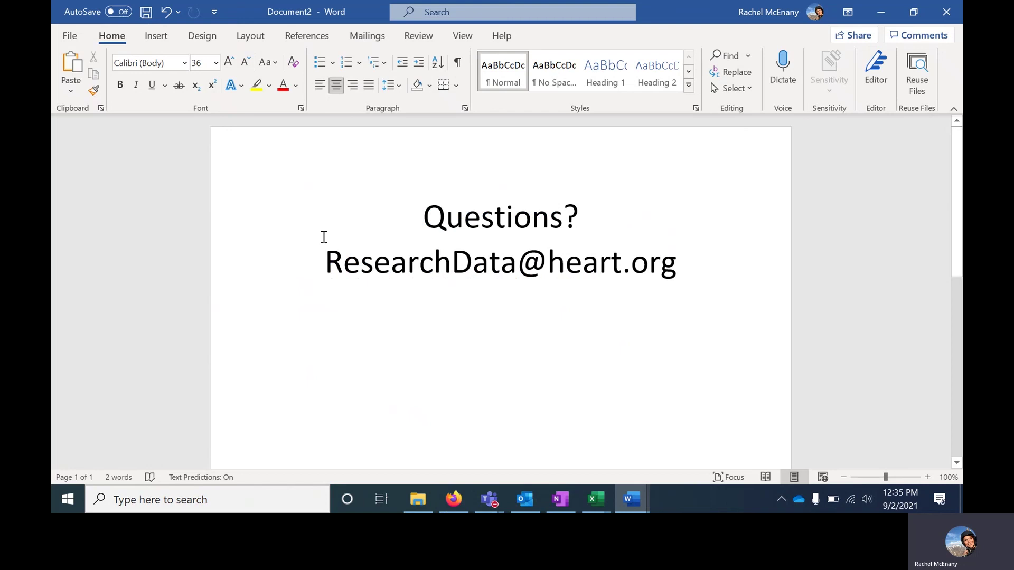